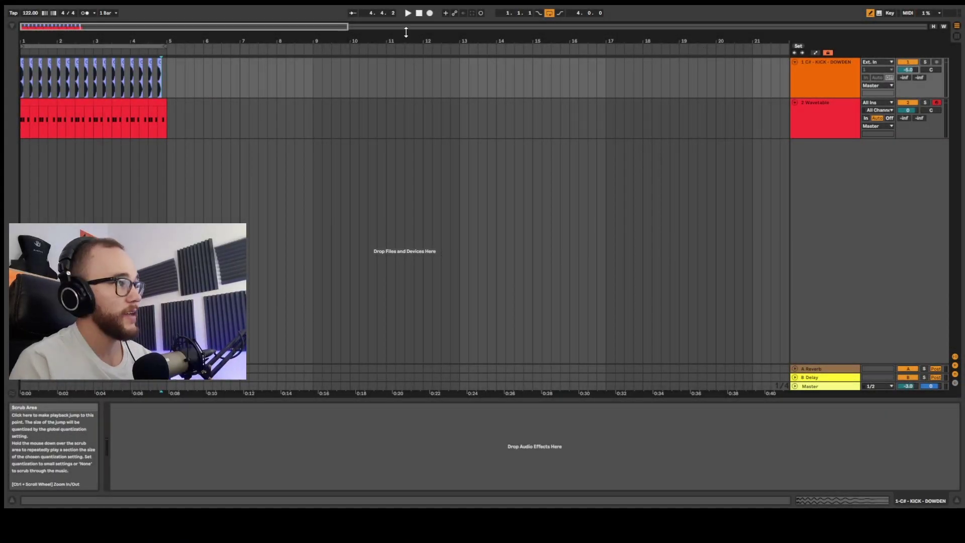
Play the loop, then search for "sat" and insert Saturator between Wavetable and EQ Eight on the Wavetable track
key("space")
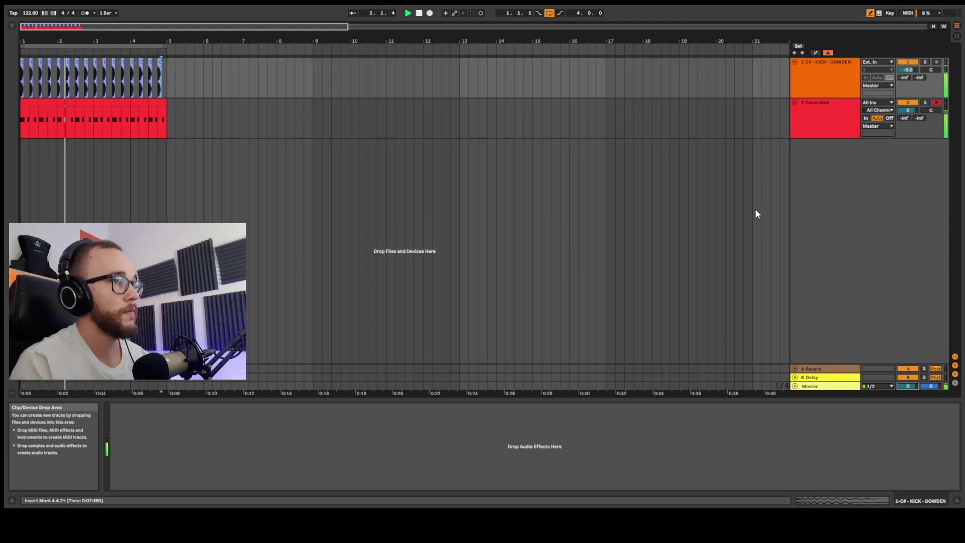
left_click(811, 114)
key("ctrl+alt+b")
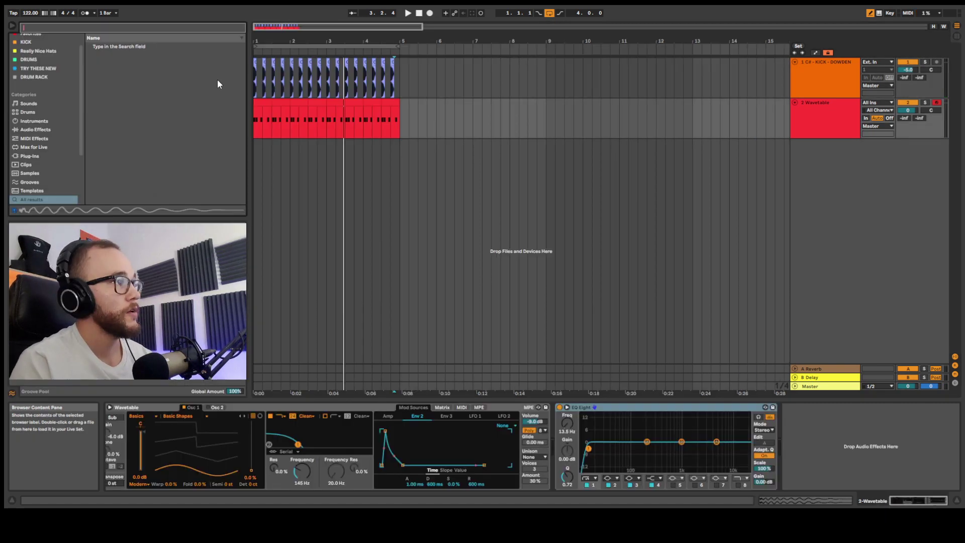
type("sat")
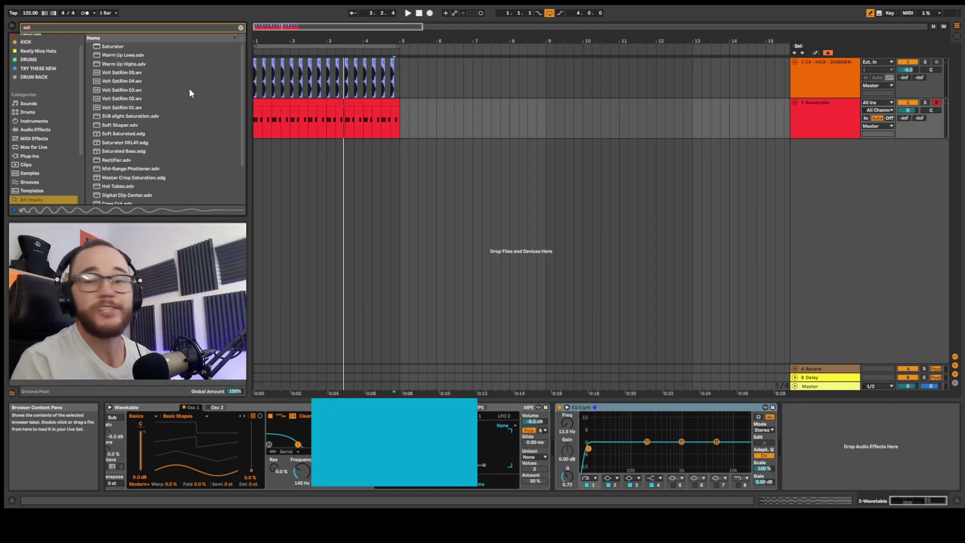
left_click_drag(103, 45, 654, 452)
left_click_drag(783, 442, 813, 450)
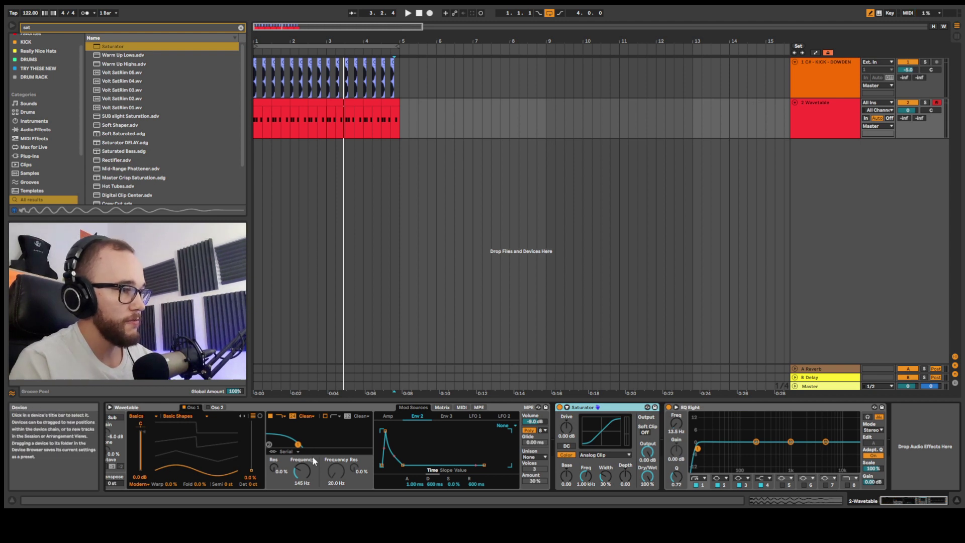
Show Wavetable's modulation matrix and expand EQ Eight into its large frequency display
left_click(445, 408)
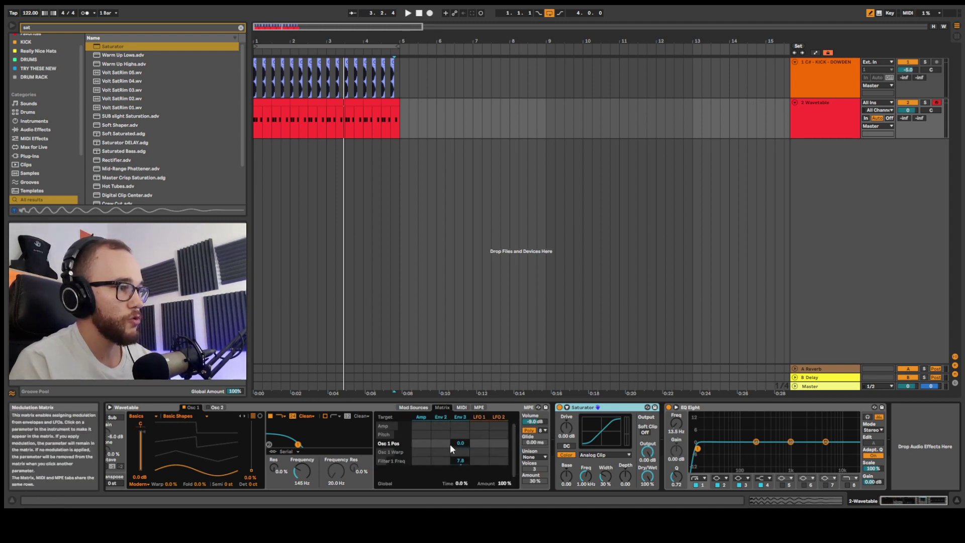
key("space")
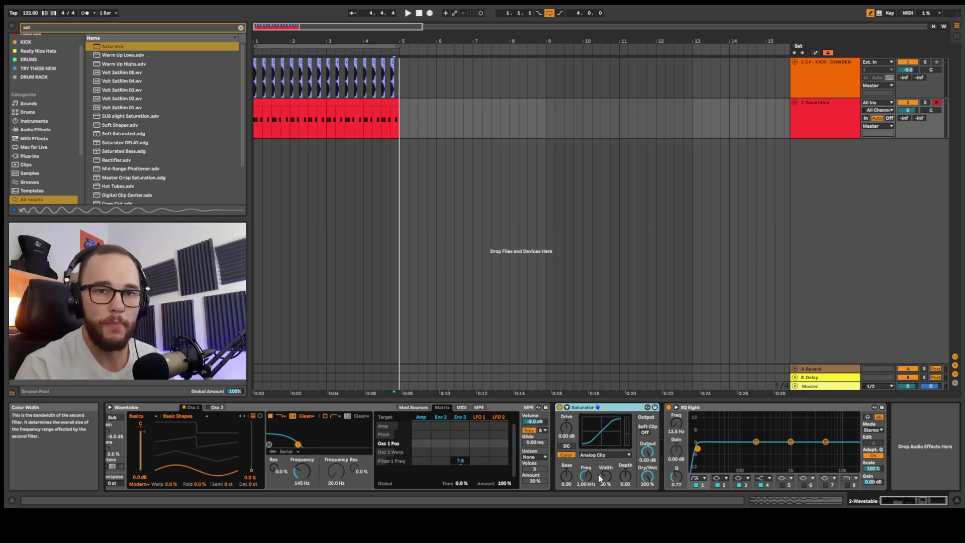
left_click(676, 407)
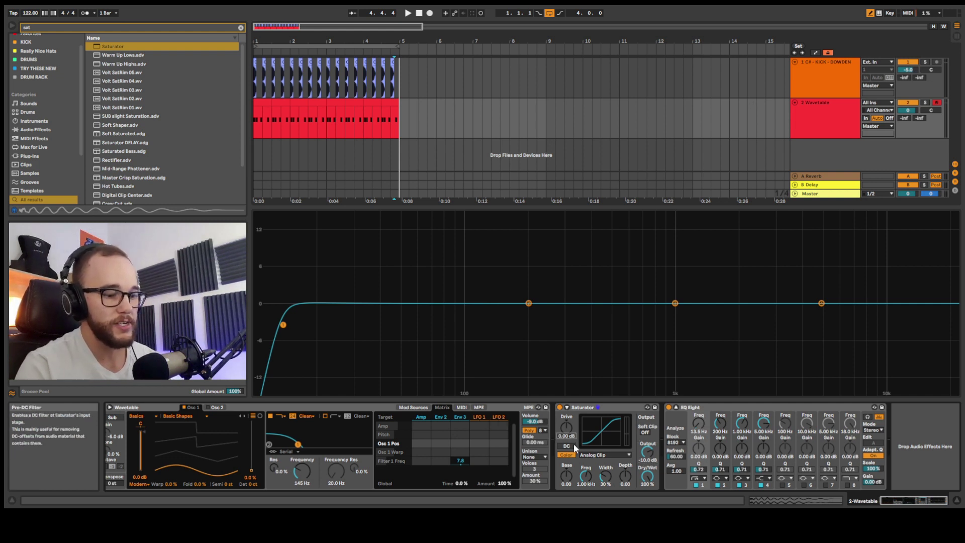
Raise the Saturator's Drive to 20 dB while playing the loop
key("space")
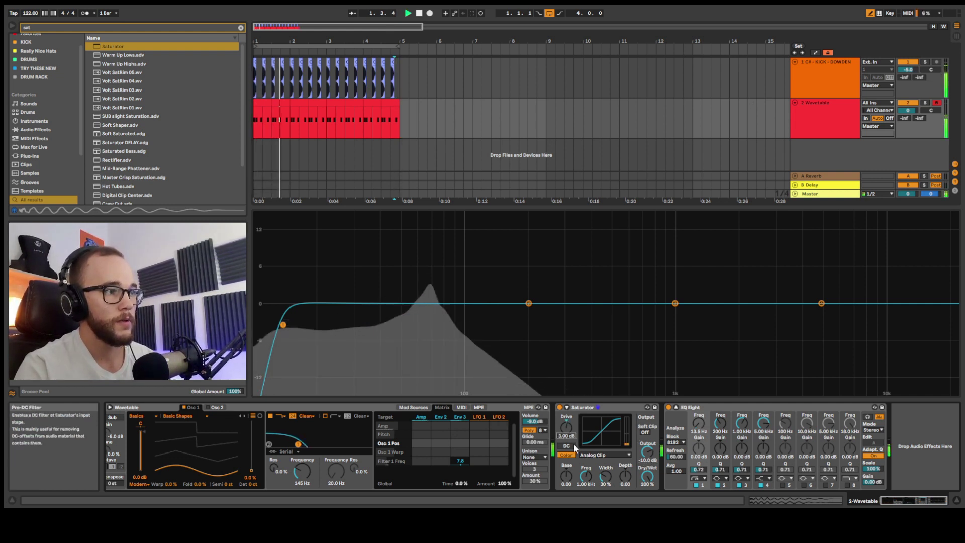
key("Up")
key("Up")
key("Up")
key("Up")
key("Up")
key("Up")
key("Up")
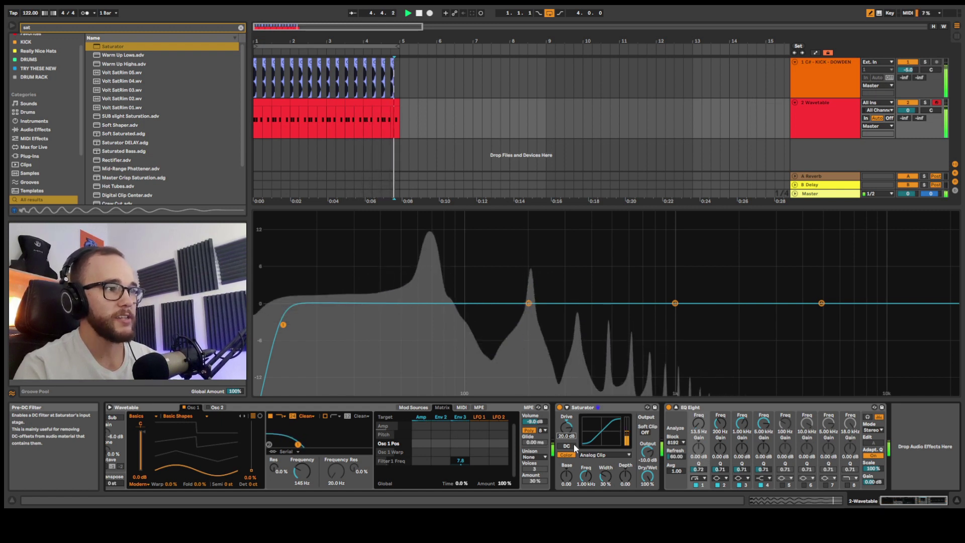
key("space")
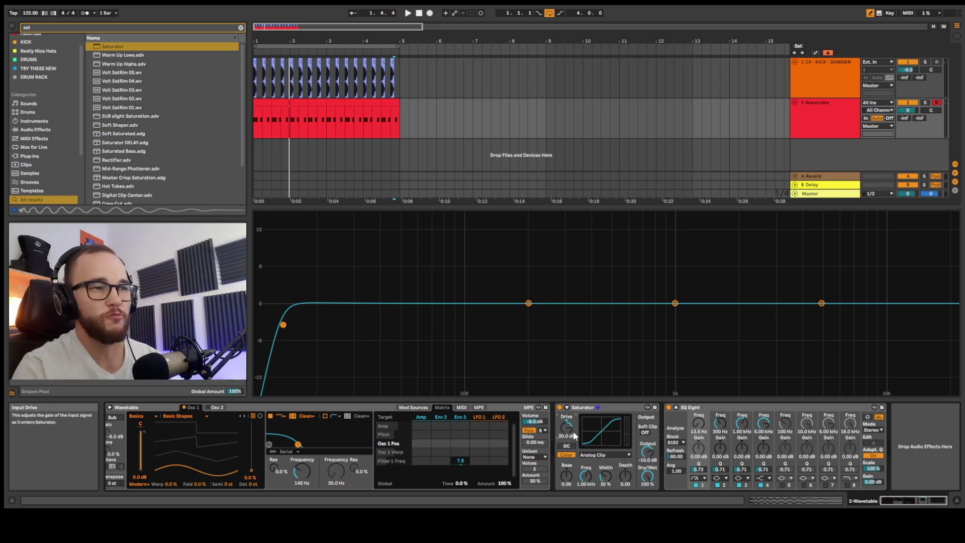
Enable EQ Eight's band 8 as a high-cut filter at about 265 Hz
left_click(847, 485)
left_click_drag(939, 328, 648, 327)
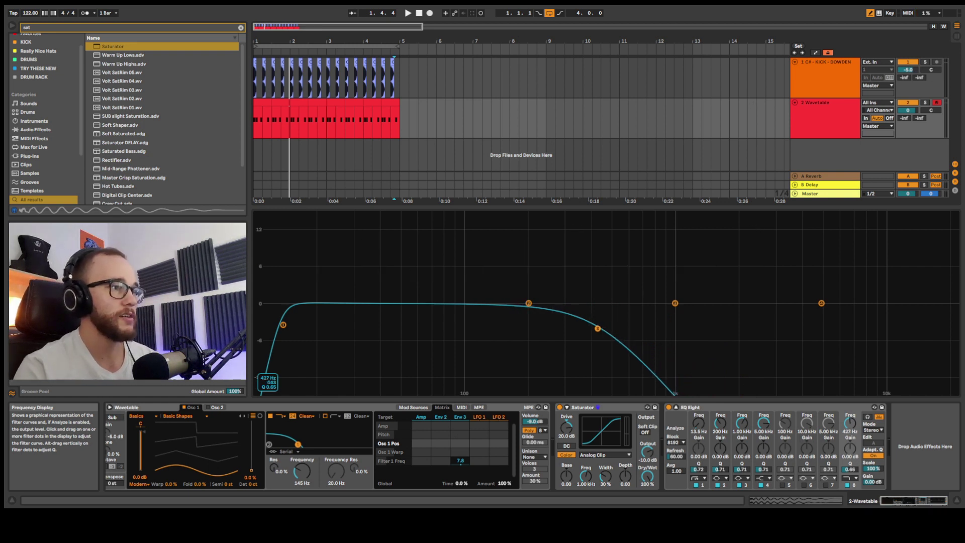
left_click_drag(597, 328, 555, 326)
Play the loop and compare the bass with EQ Eight's band 8 switched off and on
key("space")
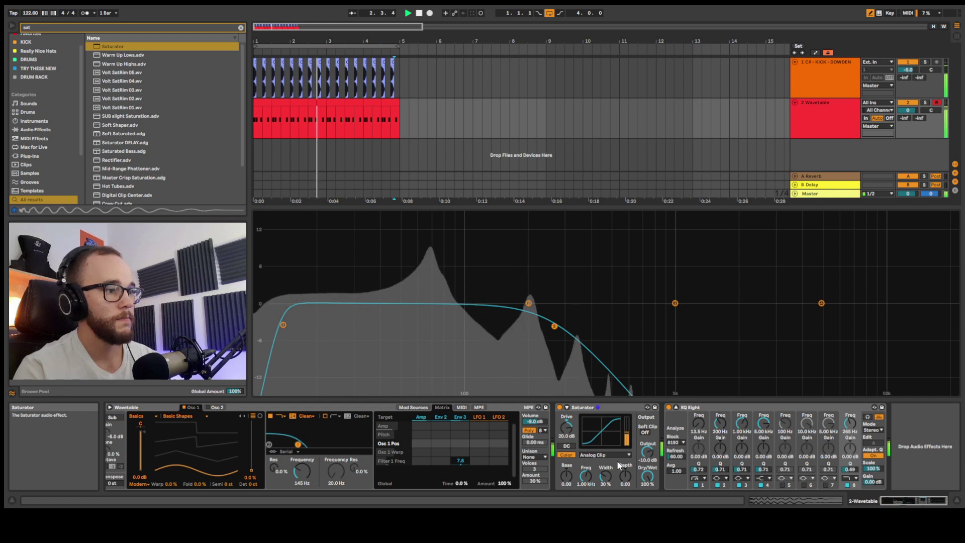
left_click(849, 485)
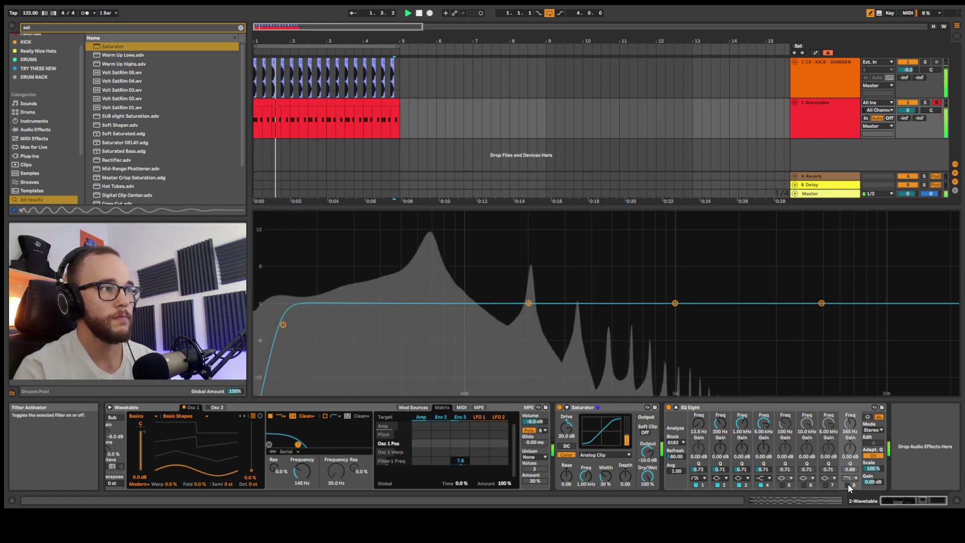
left_click(849, 485)
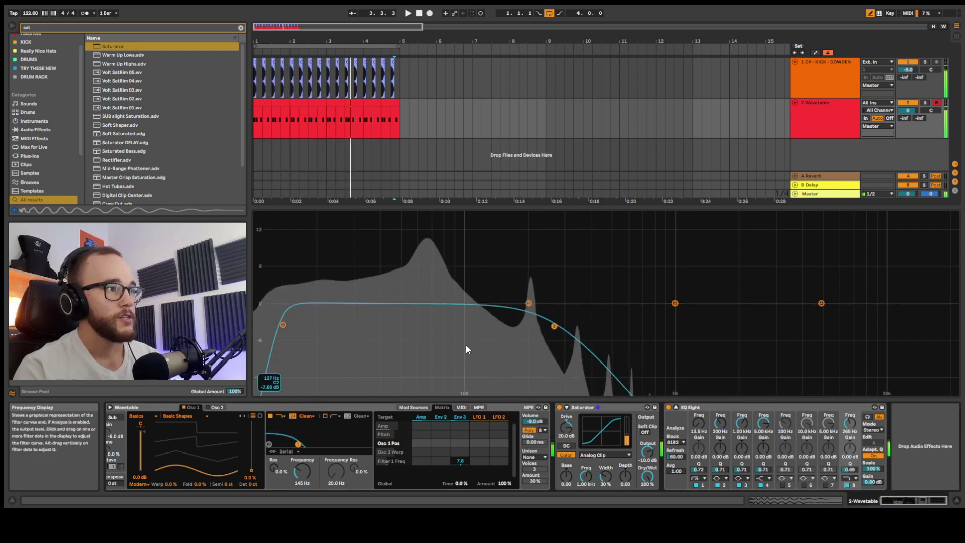
key("space")
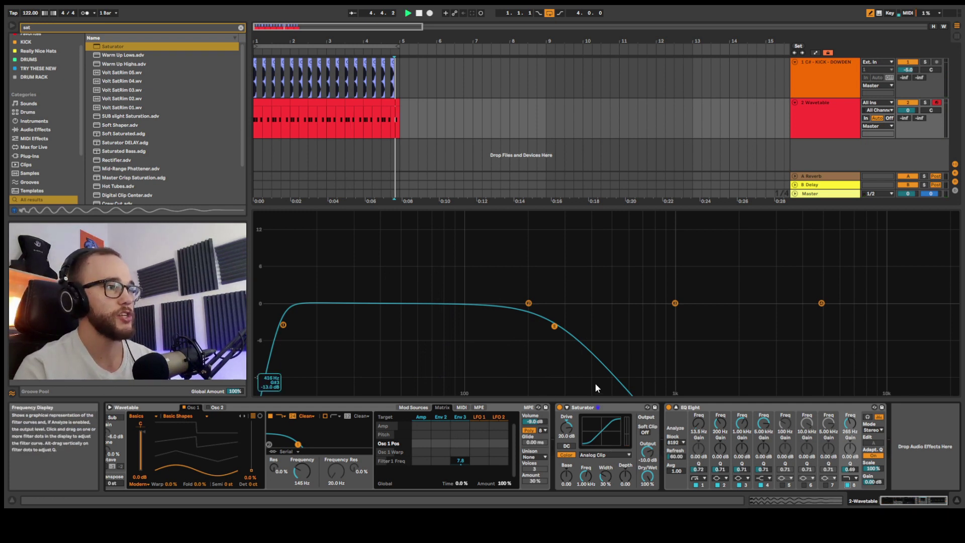
Play the loop and compare the bass with the Saturator bypassed and active
key("space")
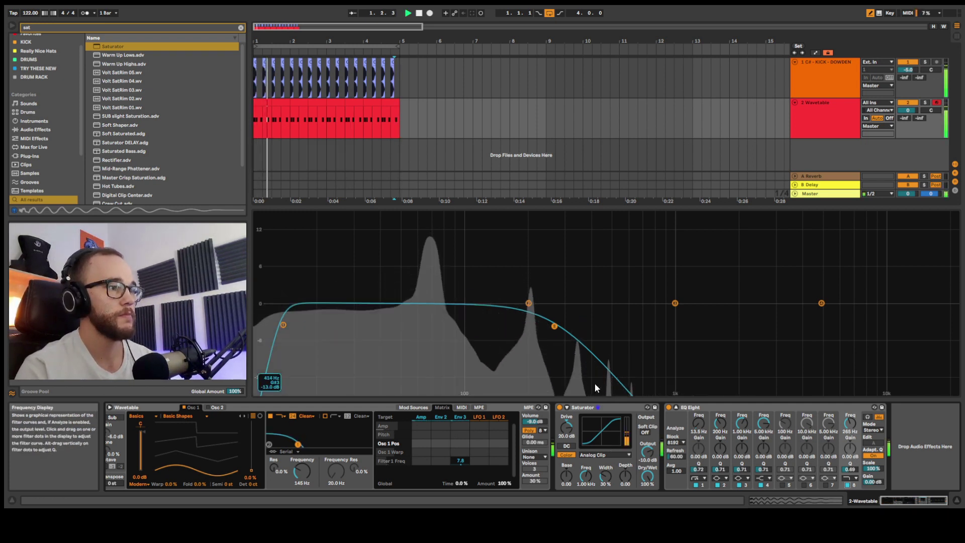
left_click(560, 408)
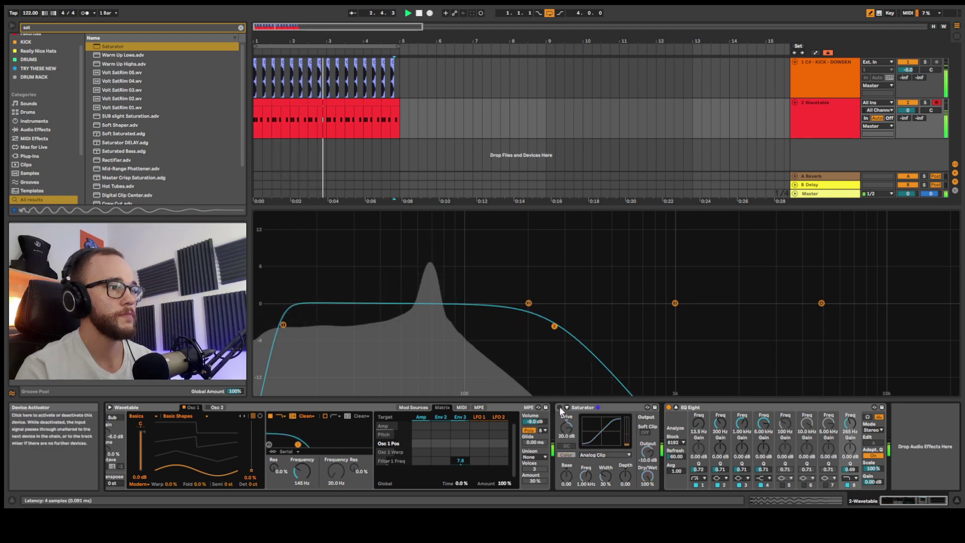
left_click(560, 408)
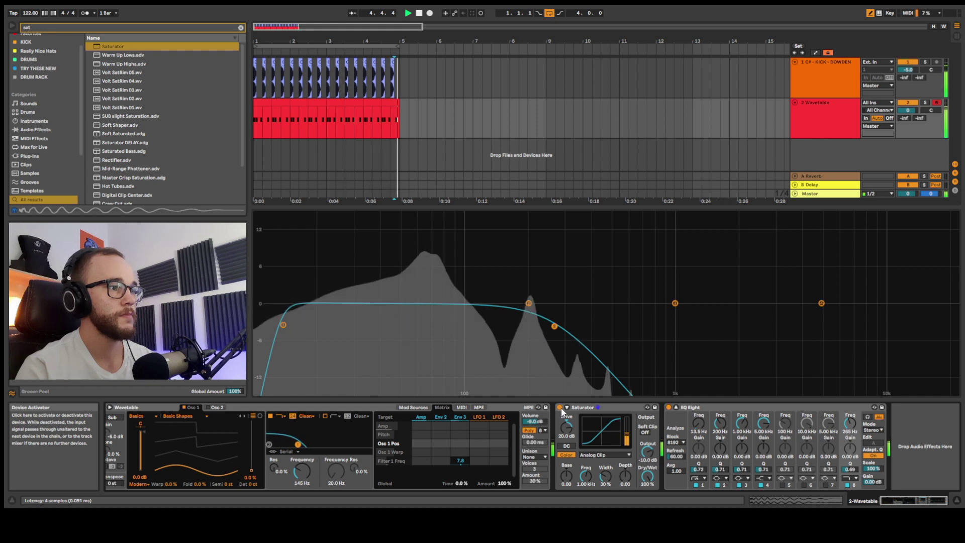
key("space")
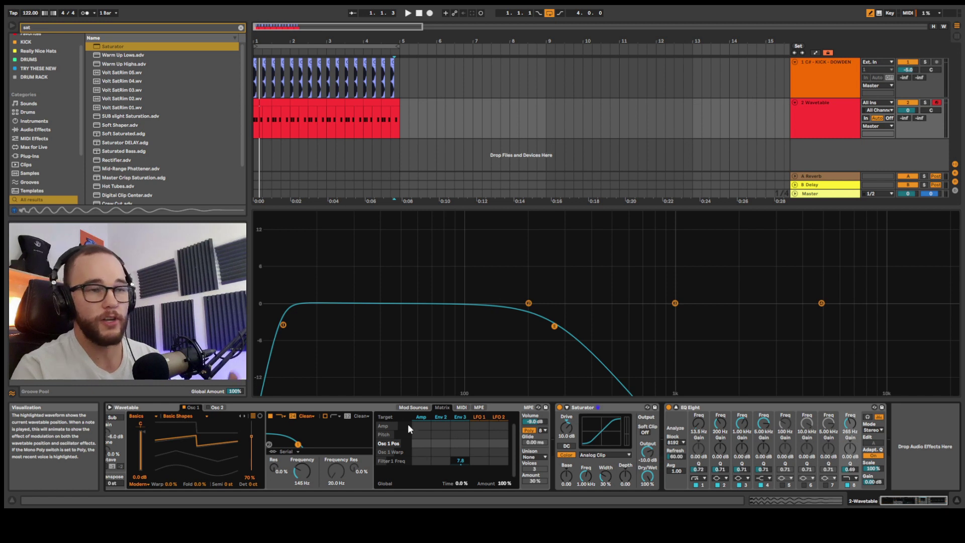
Disable EQ Eight's band 8 and set Wavetable's Env 3 modulation of Filter 1 Freq to 25 while auditioning the loop
key("space")
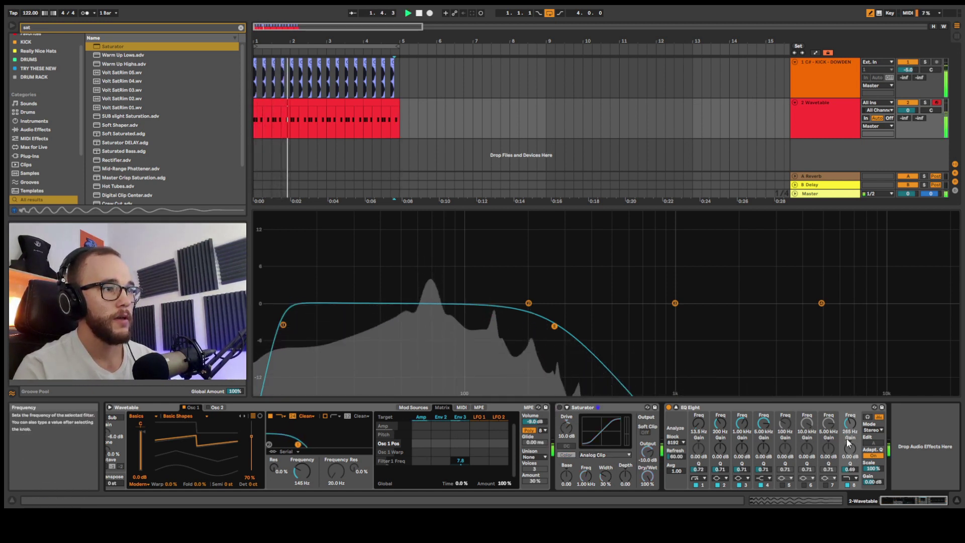
left_click(848, 485)
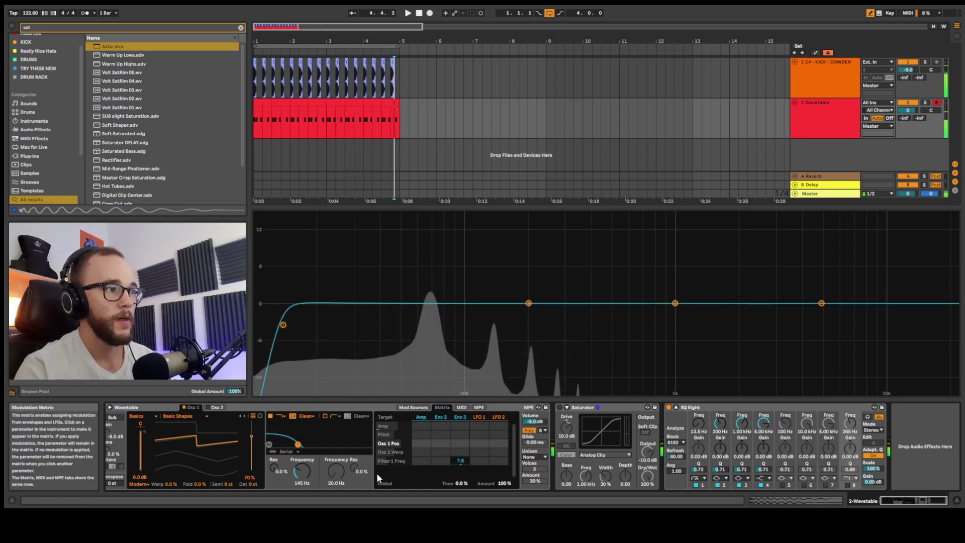
left_click_drag(462, 462, 461, 457)
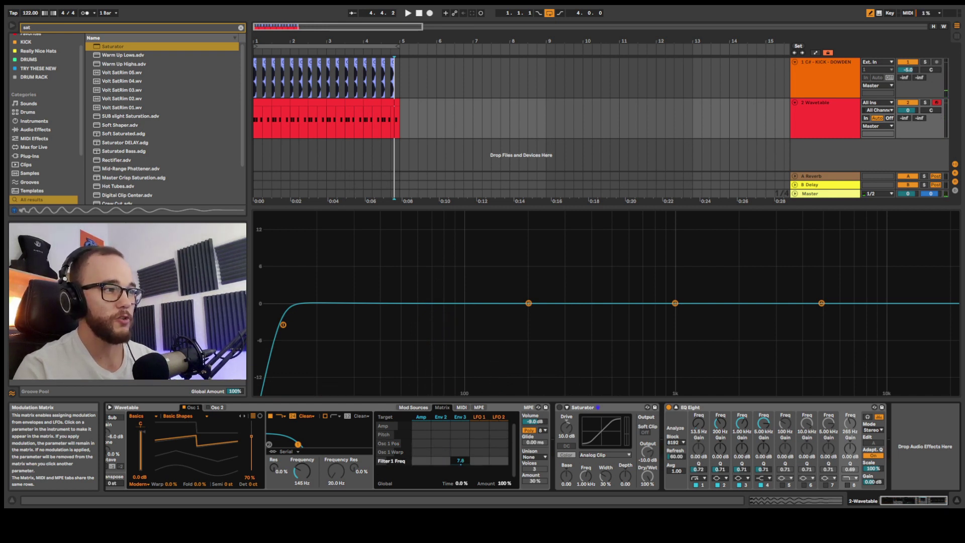
key("space")
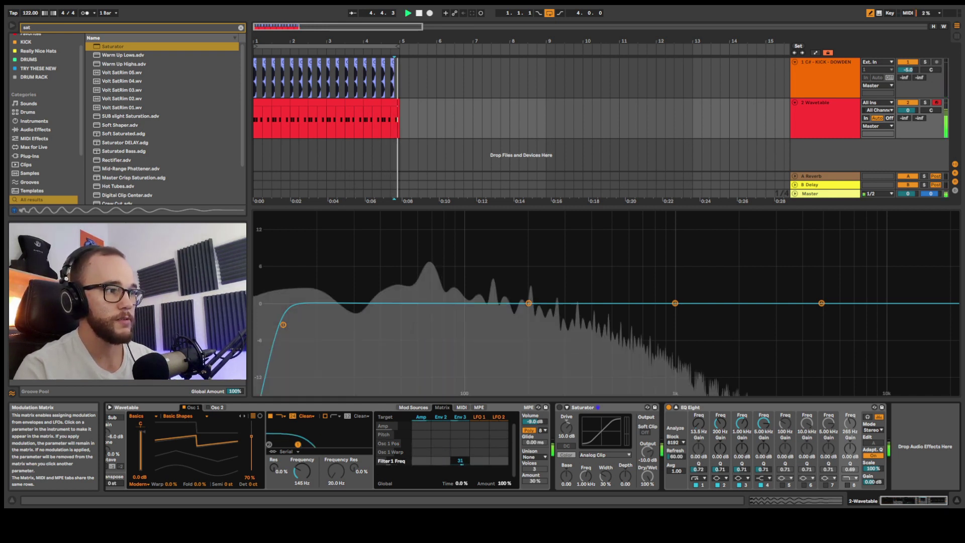
mouse_move(461, 461)
left_mouse_down()
mouse_move(461, 471)
mouse_move(462, 460)
left_mouse_up()
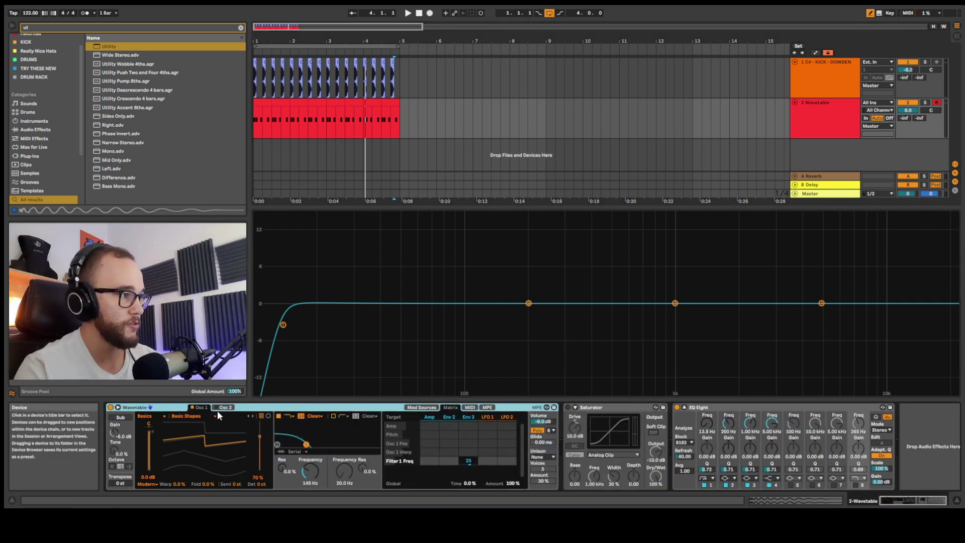
Enable Wavetable's Osc 2 with a transpose of -12 st, wave position of 68% and gain of about -5.9 dB
left_click(221, 409)
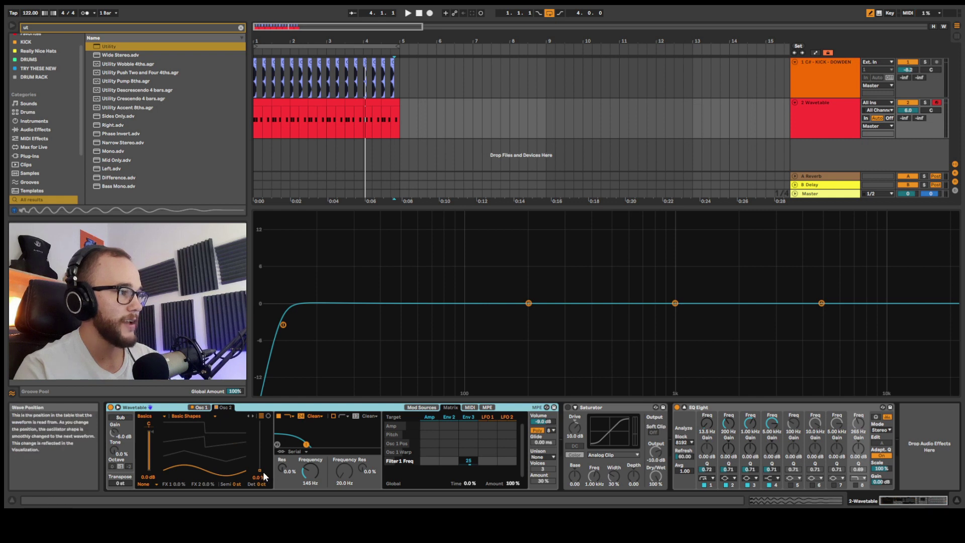
left_click(237, 484)
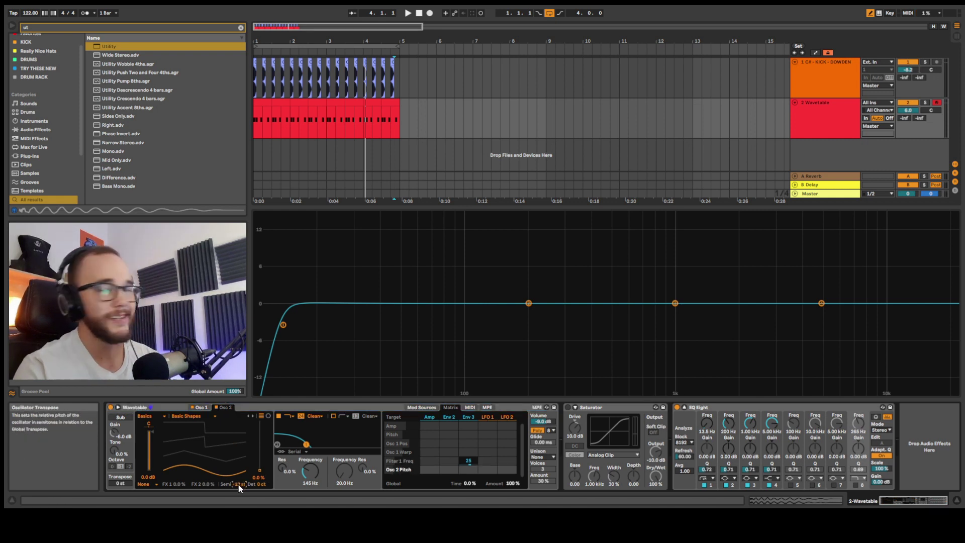
left_click_drag(259, 470, 259, 457)
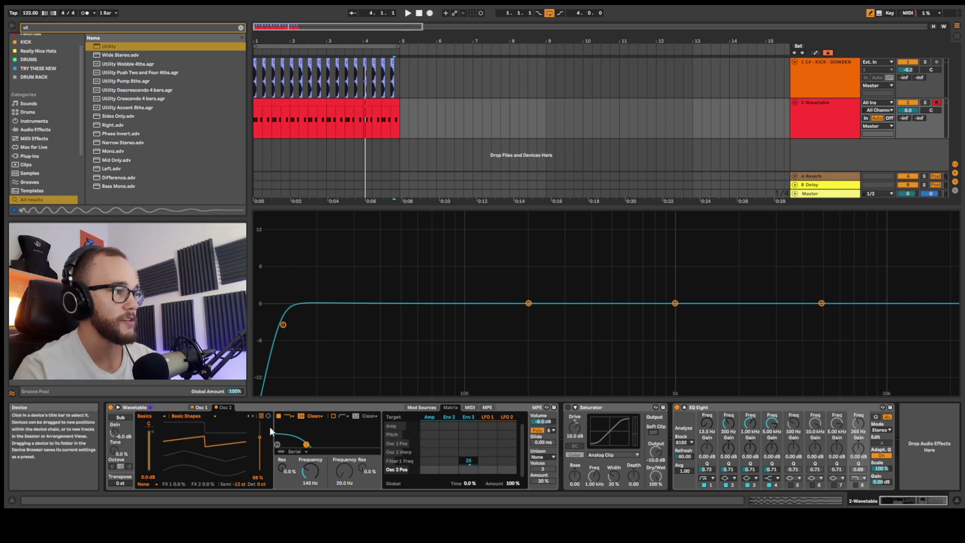
left_click_drag(148, 434, 147, 457)
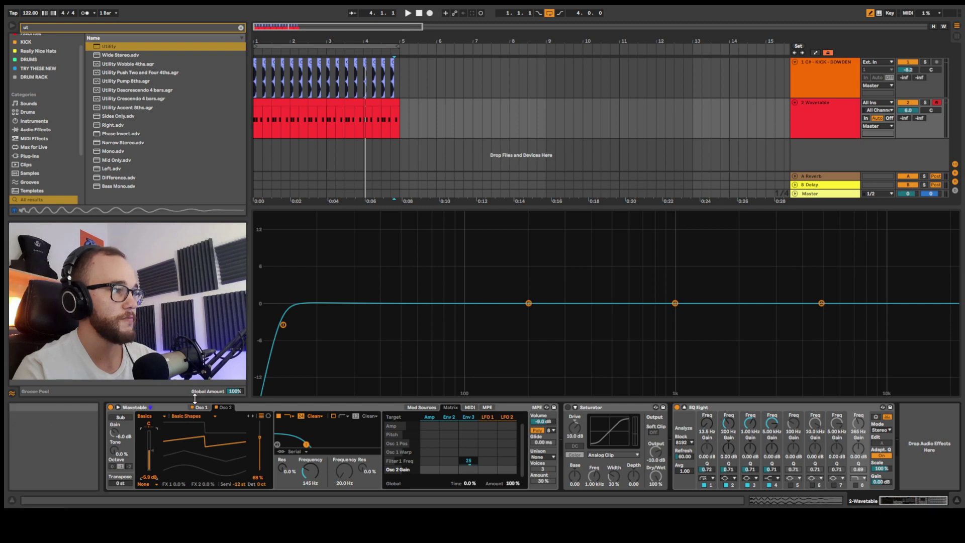
Play the loop, compare it with Osc 2 off and on, and lower Osc 2's gain to -13 dB
key("space")
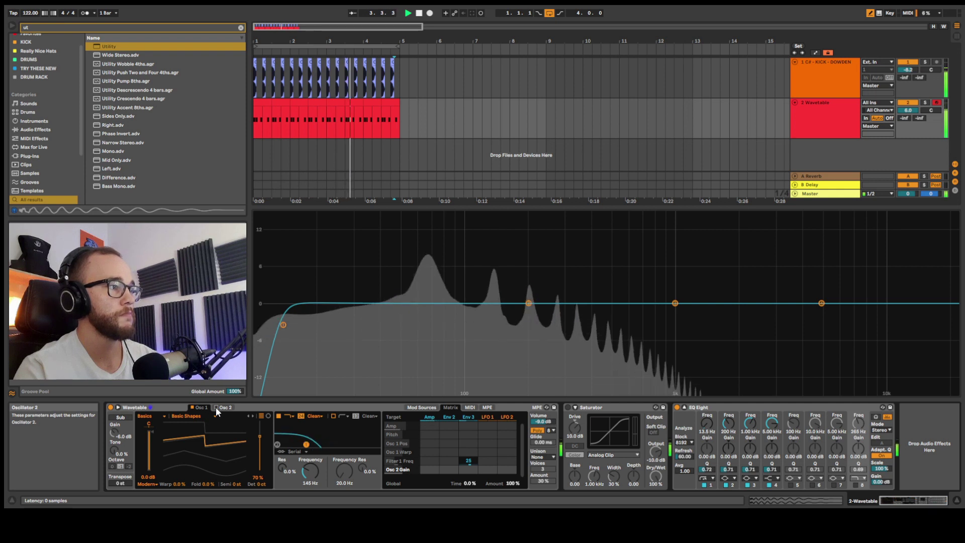
left_click(216, 407)
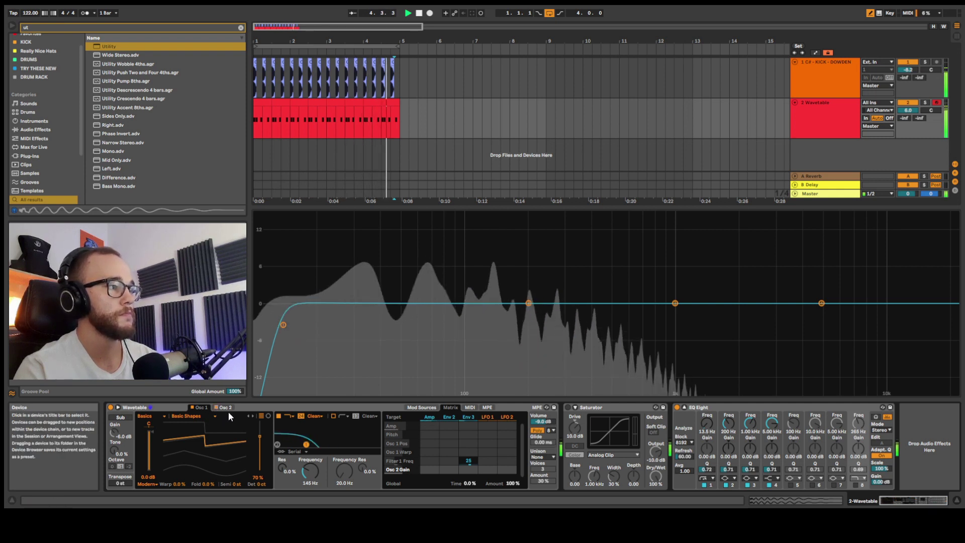
left_click_drag(150, 451, 149, 461)
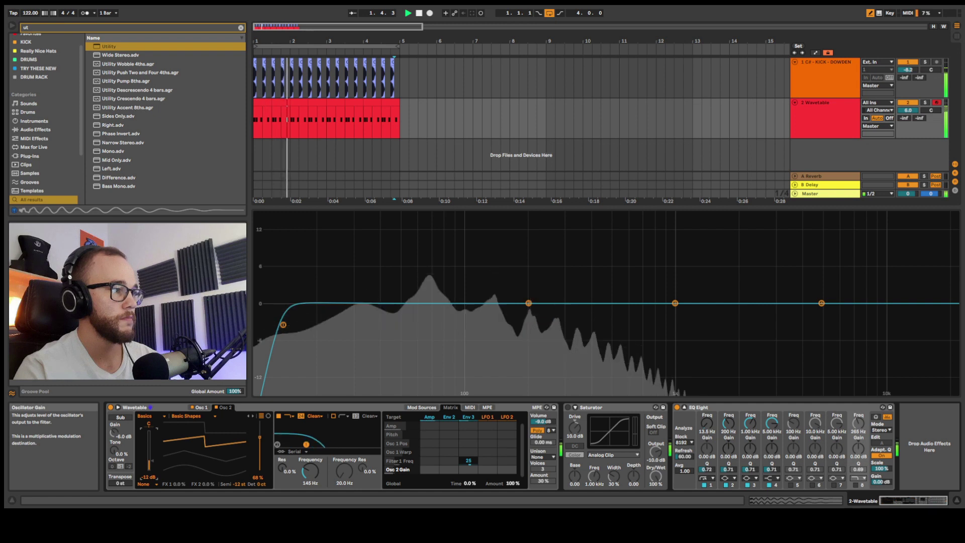
left_click(216, 407)
left_click(217, 408)
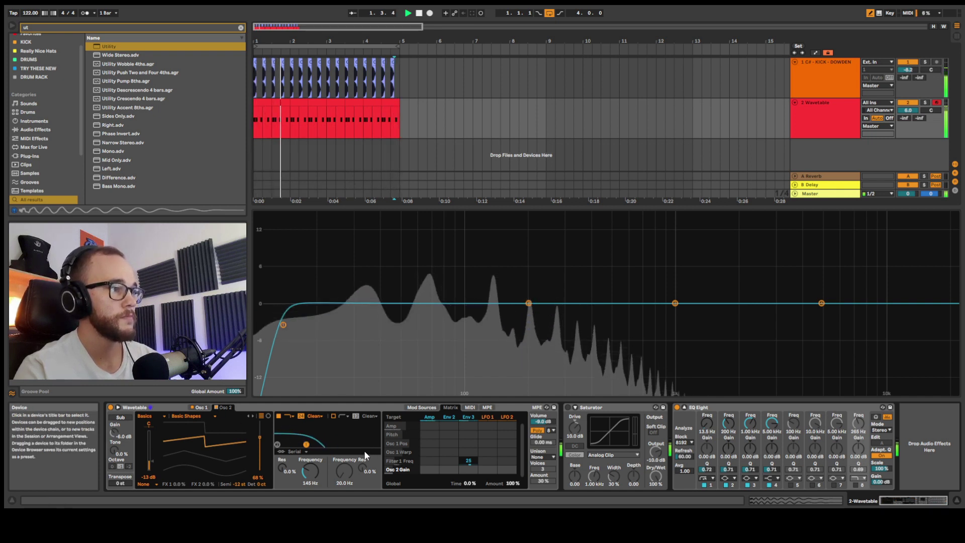
Set Osc 2's transpose to 12 st and its gain to about -8.3 dB while playing the loop
key("space")
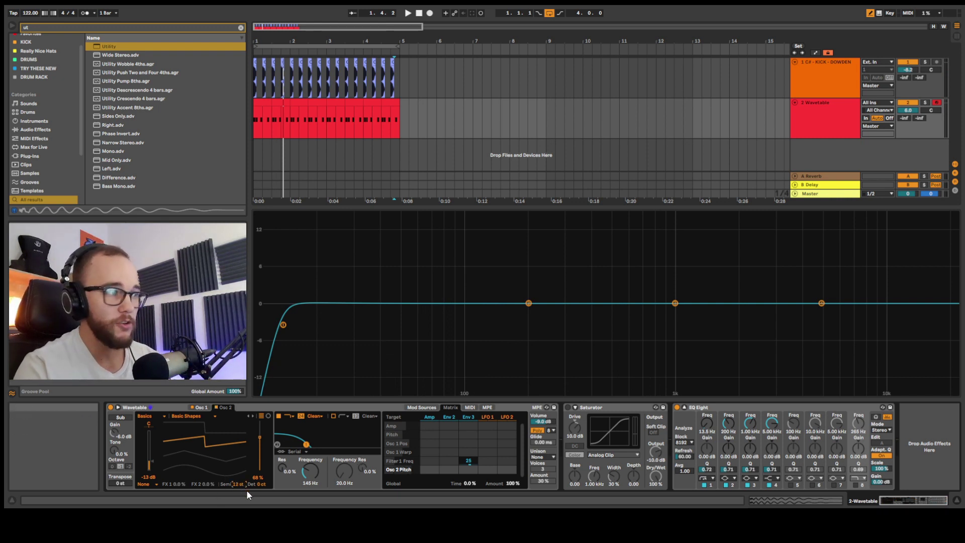
key("space")
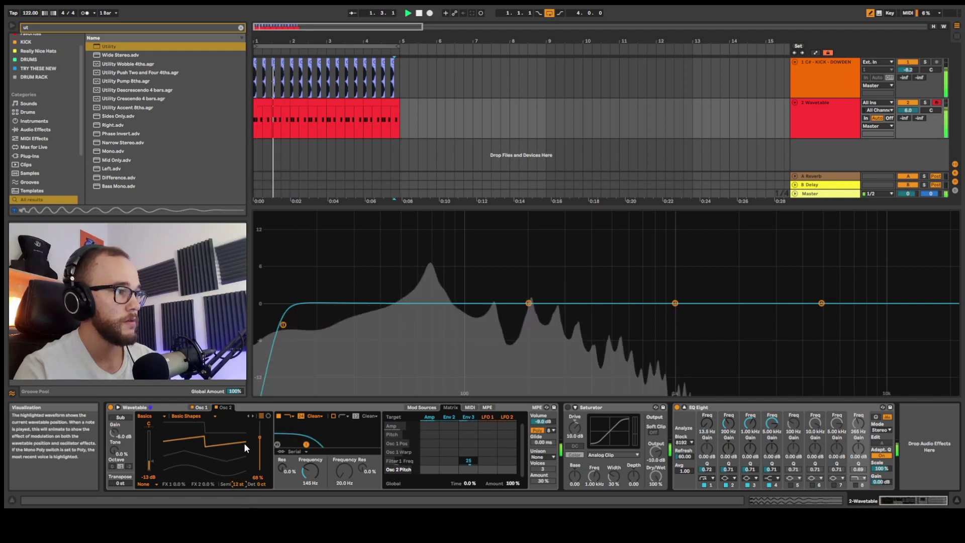
left_click_drag(148, 460, 150, 455)
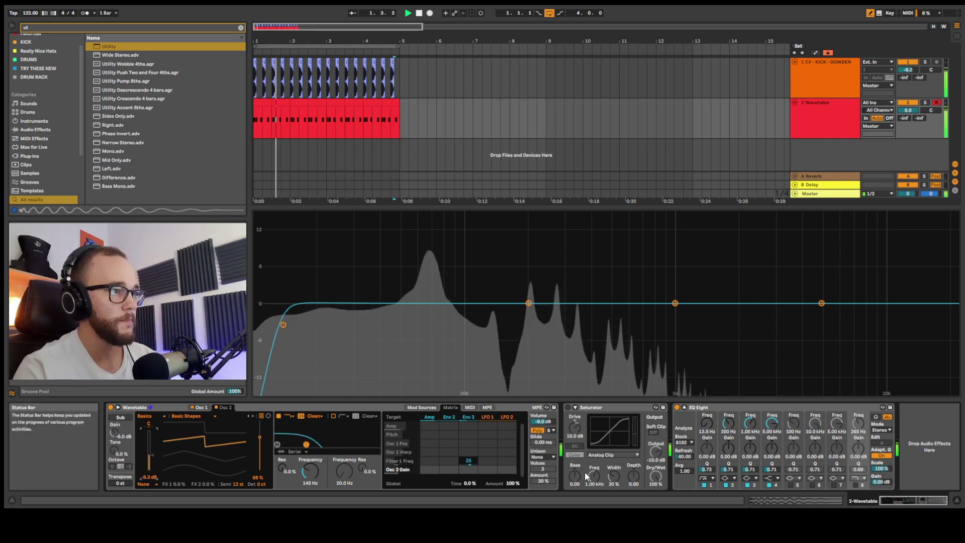
Compare the loop with Saturator off and on, try a drive of 18 dB, and leave Saturator on at 10 dB
left_click(568, 407)
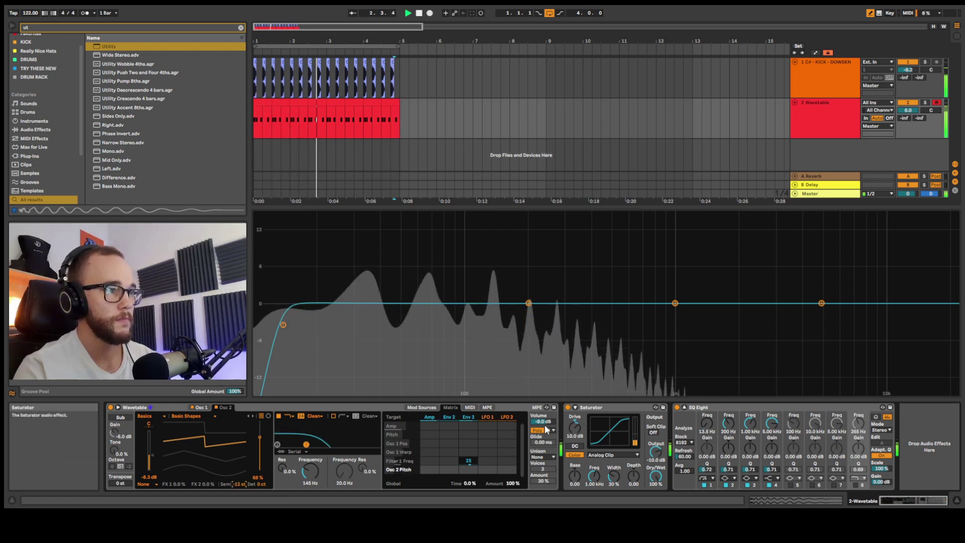
left_click(568, 407)
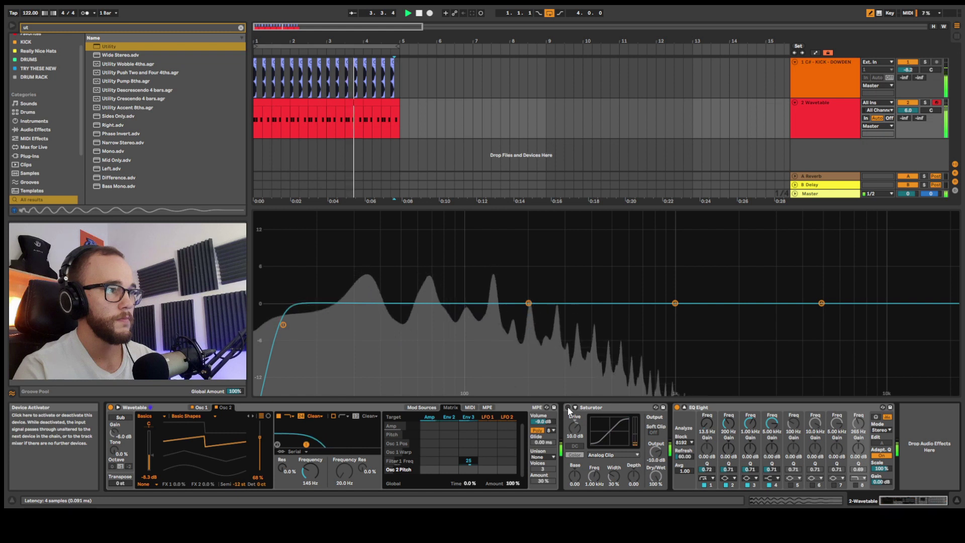
left_click(568, 407)
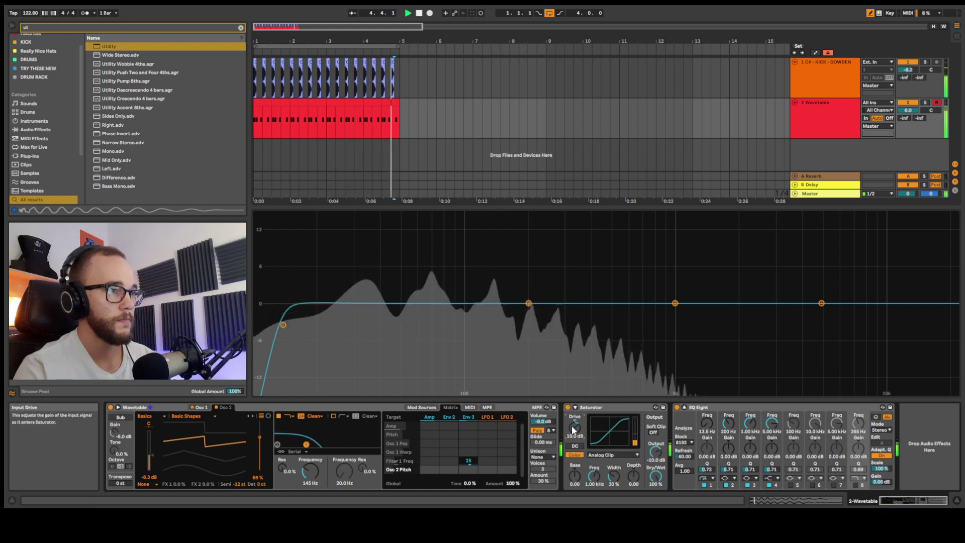
left_click_drag(571, 426, 571, 406)
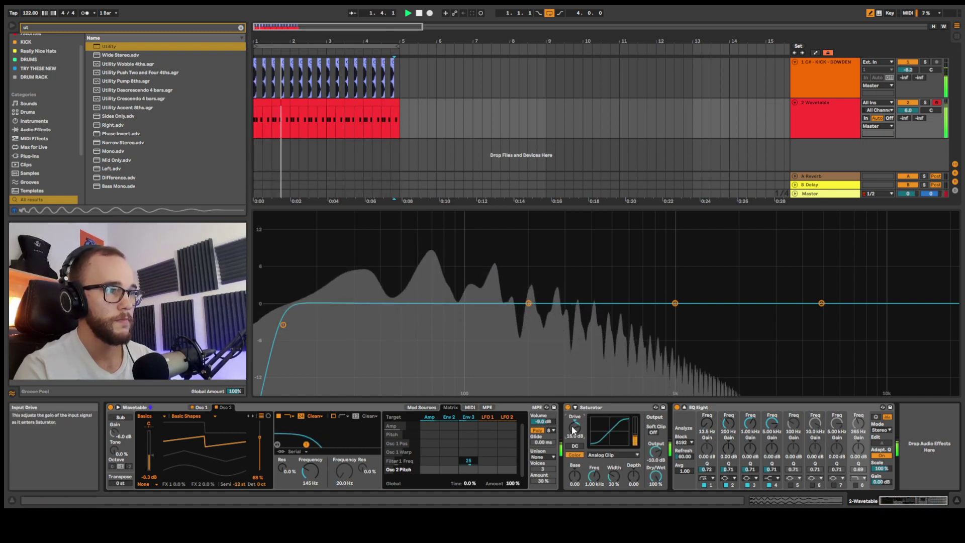
left_click_drag(572, 425, 572, 445)
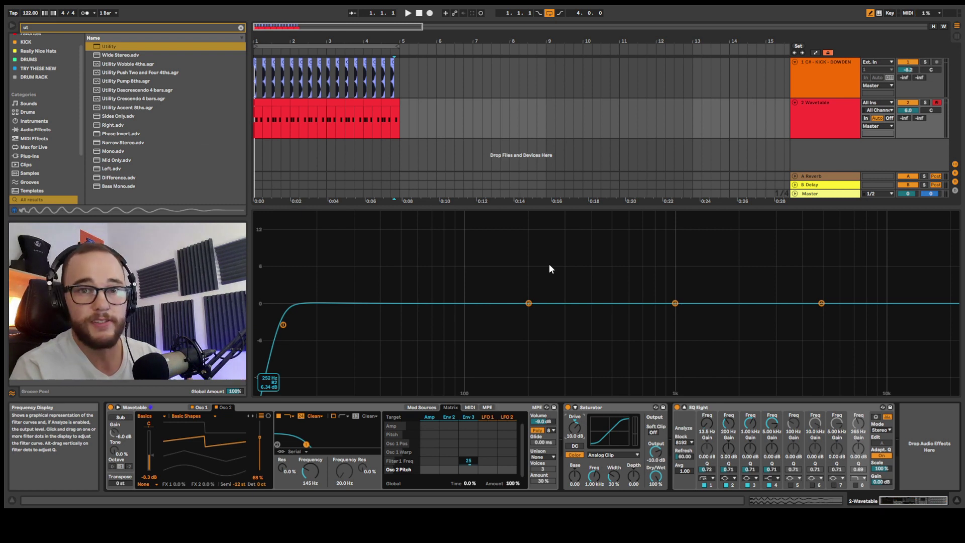
Search the browser for "tom", audition several samples, and place VES2 Toms 089.wav on a new audio track
left_click(215, 28)
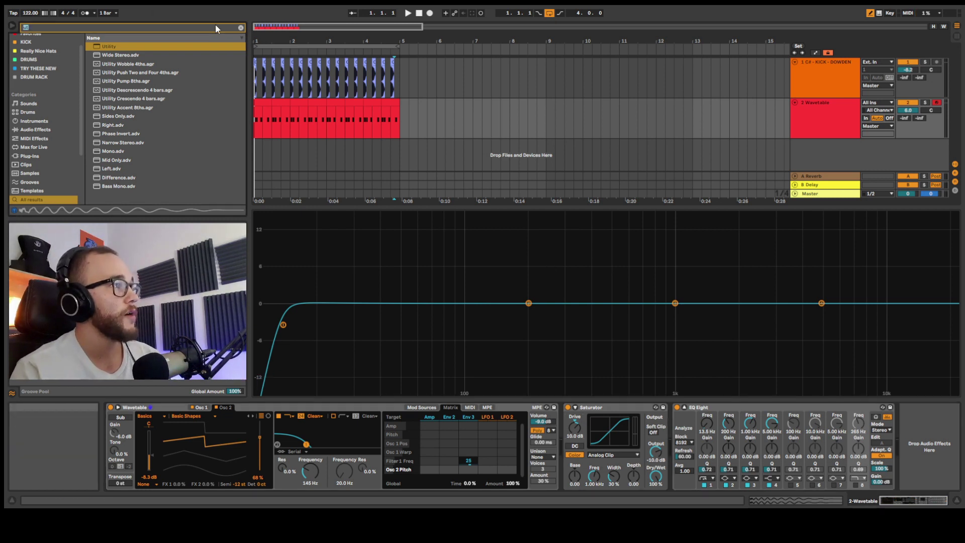
left_click(241, 28)
type("tom")
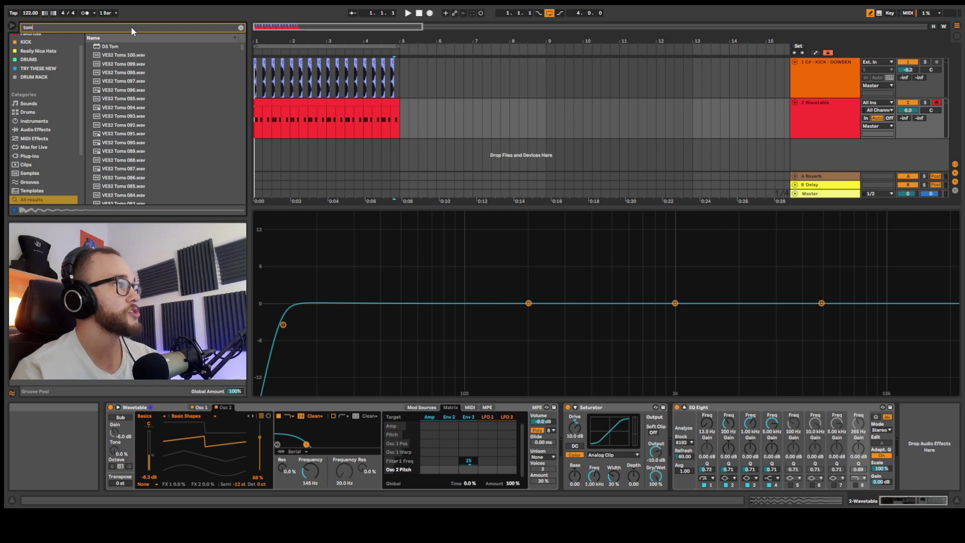
left_click(128, 99)
left_click(144, 149)
scroll(143, 150, "down", 3)
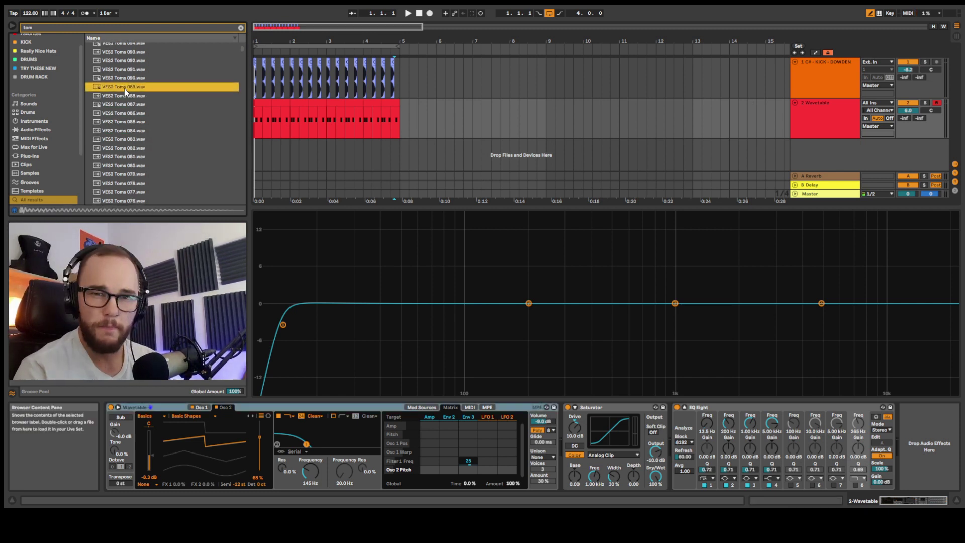
left_click_drag(124, 88, 337, 169)
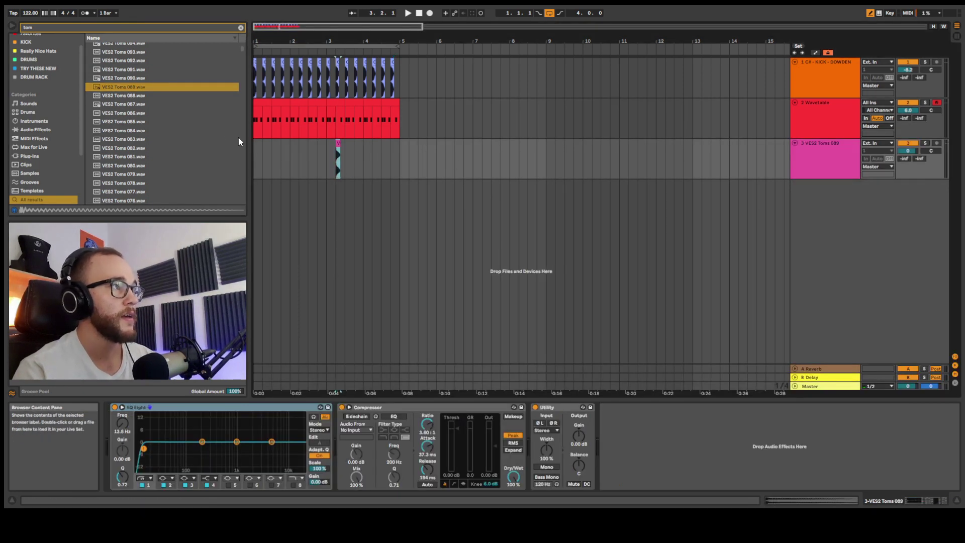
Move the tom clip to the very start of the arrangement at 1.1.1
scroll(269, 151, "up", 3)
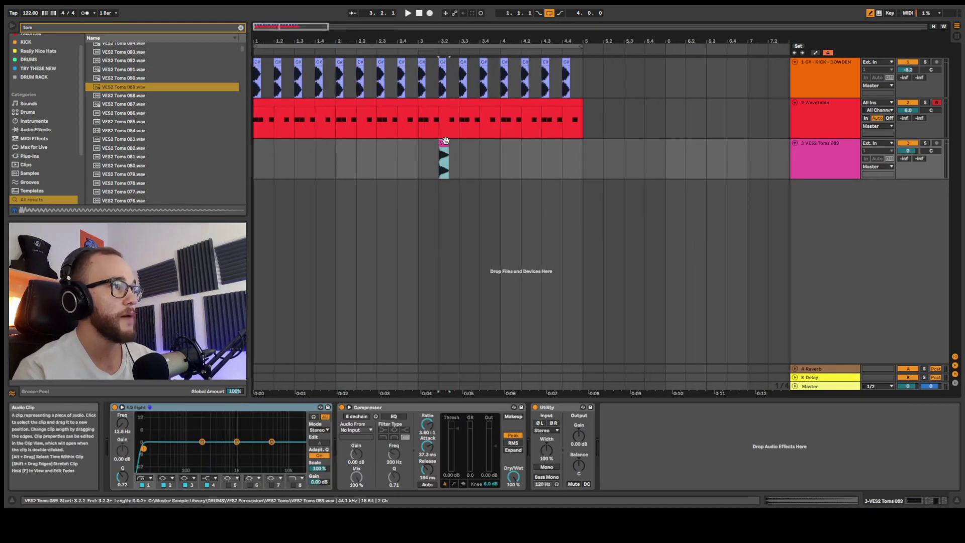
left_click_drag(444, 144, 248, 147)
left_click_drag(444, 143, 262, 148)
scroll(263, 149, "up", 5)
scroll(259, 145, "left", 3)
scroll(269, 145, "down", 2)
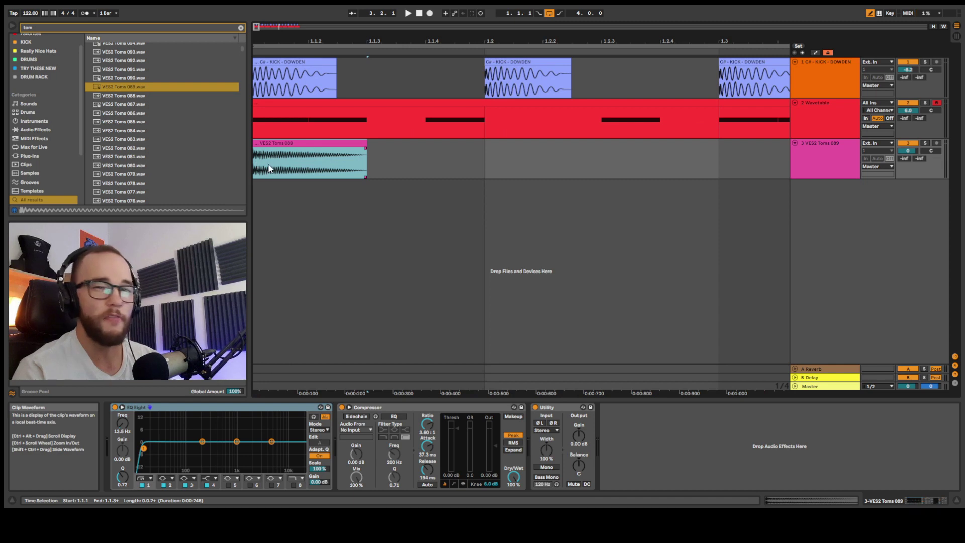
Set the fixed grid to 1/16 and shorten the tom clip to one sixteenth note
left_click(823, 123)
left_click(330, 162)
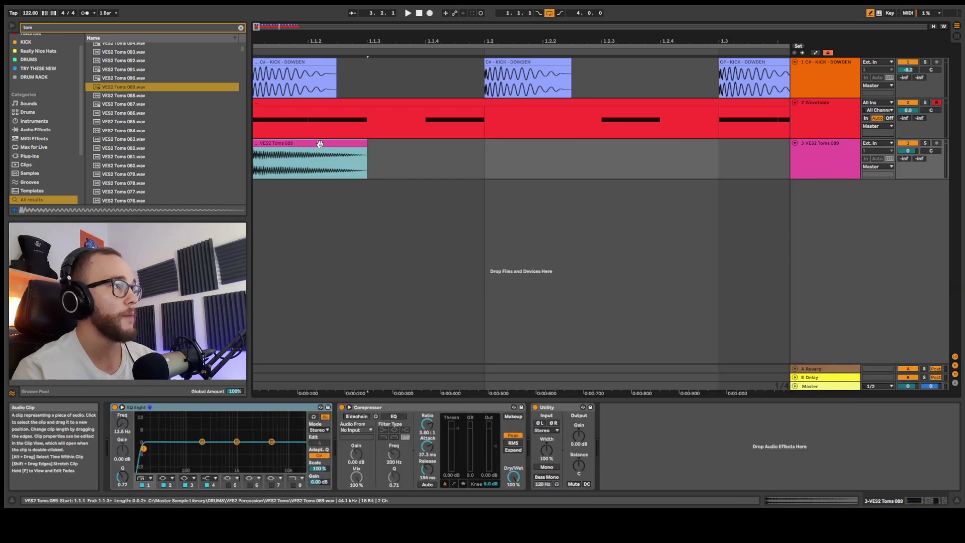
right_click(384, 160)
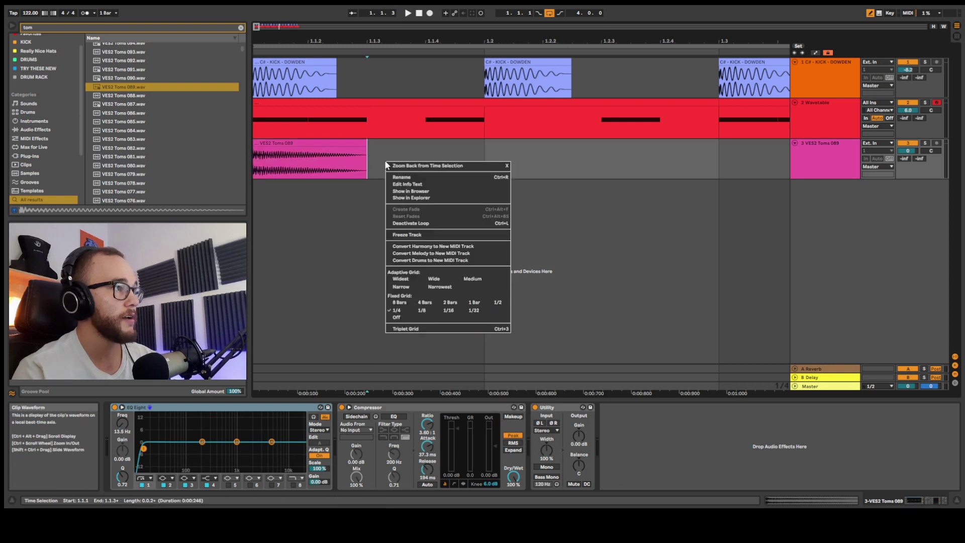
left_click(448, 305)
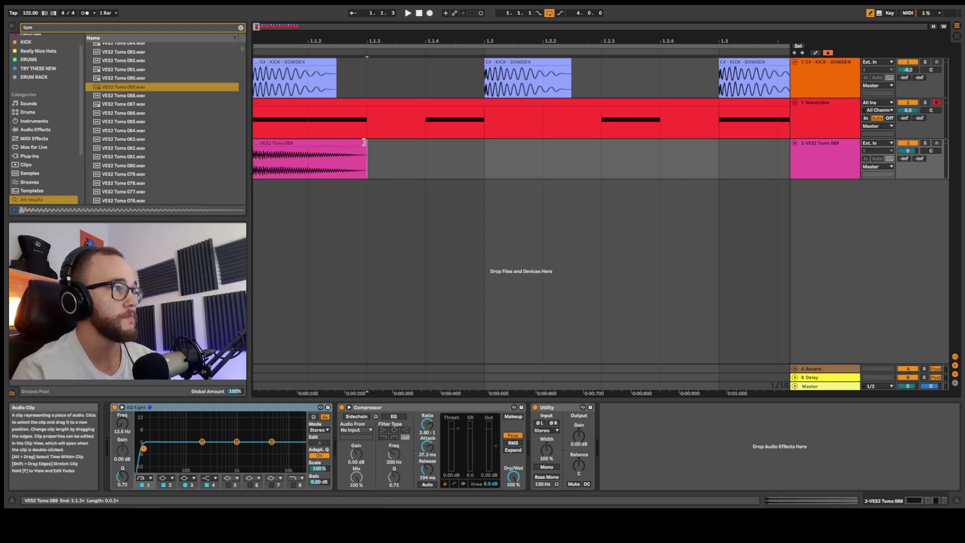
left_click_drag(367, 149, 254, 151)
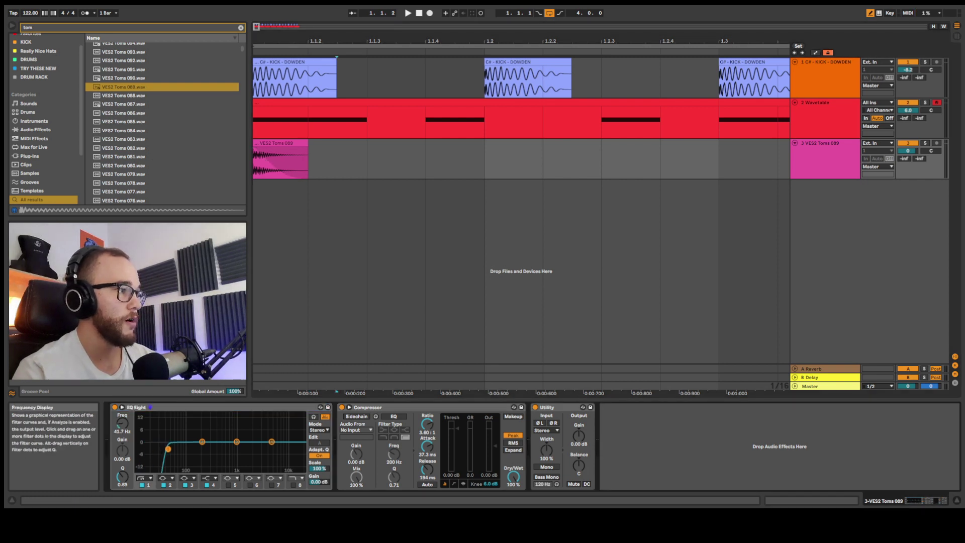
Set the low-cut band of the tom track's EQ Eight to 147 Hz and test playback from the clip's end
left_click_drag(183, 449, 195, 449)
left_click(308, 159)
key("space")
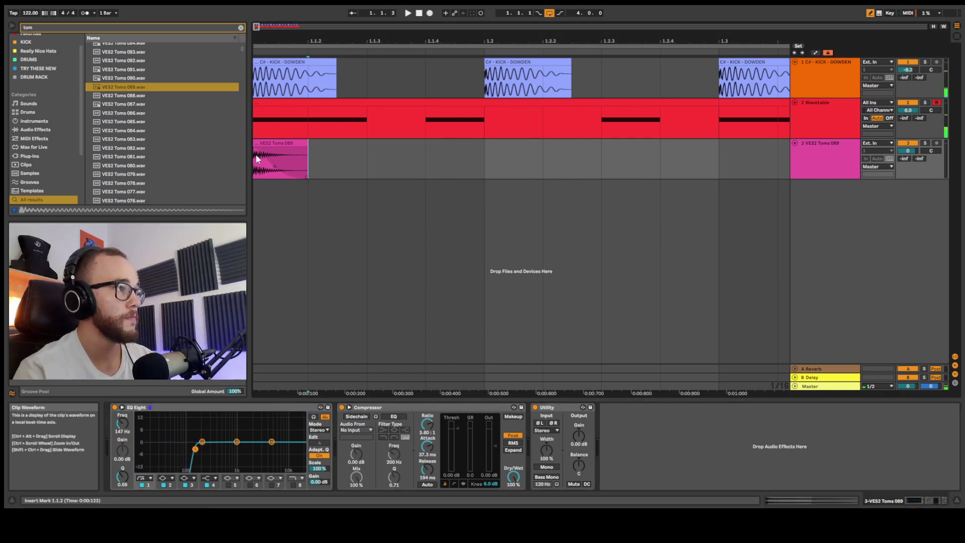
Duplicate the trimmed tom clip into a short rhythmic pattern and repeat it until it fills all four bars
scroll(256, 159, "down", 3)
left_click_drag(266, 144, 308, 150)
key("ctrl+z")
key("ctrl+d")
left_click_drag(377, 145, 259, 166)
key("ctrl+d")
key("ctrl+d")
scroll(354, 202, "down", 5)
key("ctrl+d")
key("ctrl+d")
key("ctrl+d")
key("ctrl+d")
key("ctrl+d")
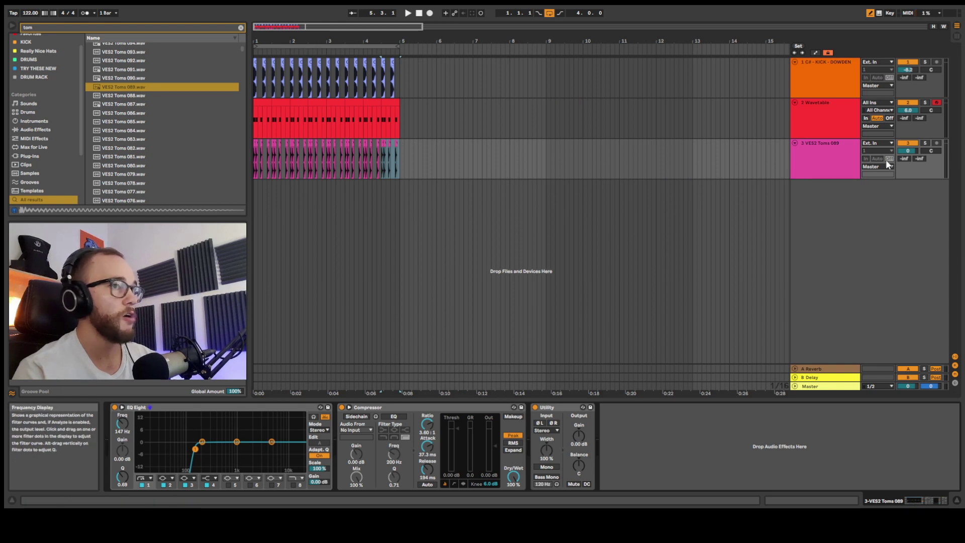
Solo the tom track during playback, set its EQ Eight low-cut band's Q to 0.78, and turn solo off
left_click(925, 143)
key("space")
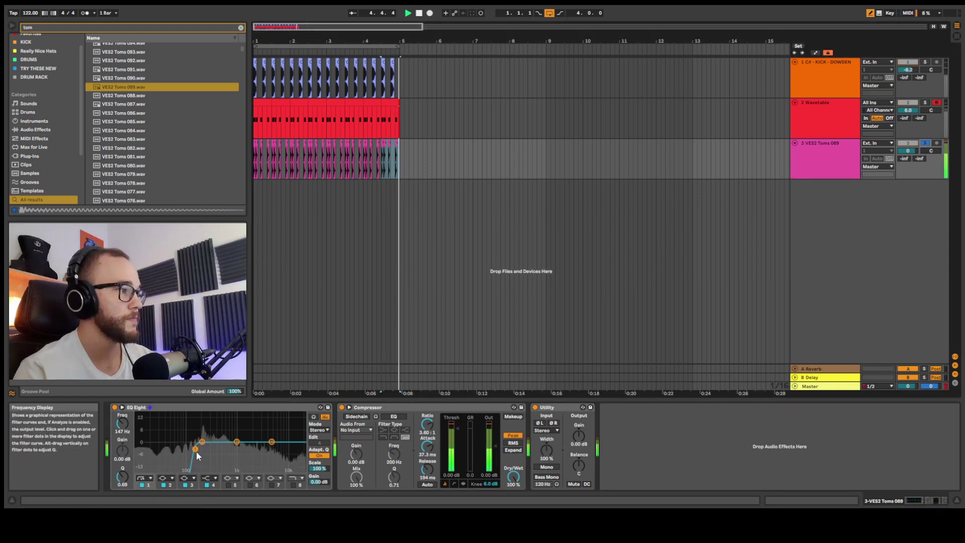
mouse_move(197, 456)
left_mouse_down()
mouse_move(149, 454)
mouse_move(196, 451)
left_mouse_up()
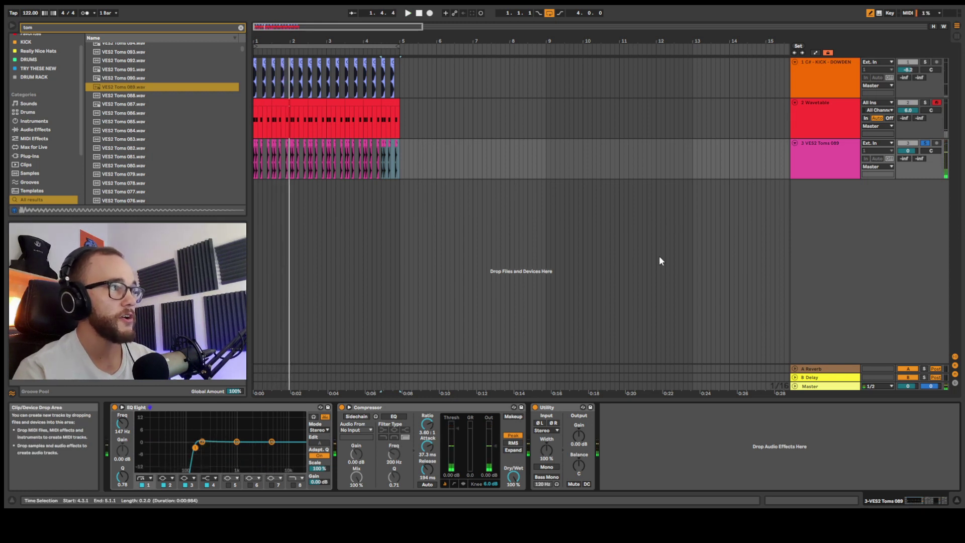
left_click(845, 153)
left_click(926, 146)
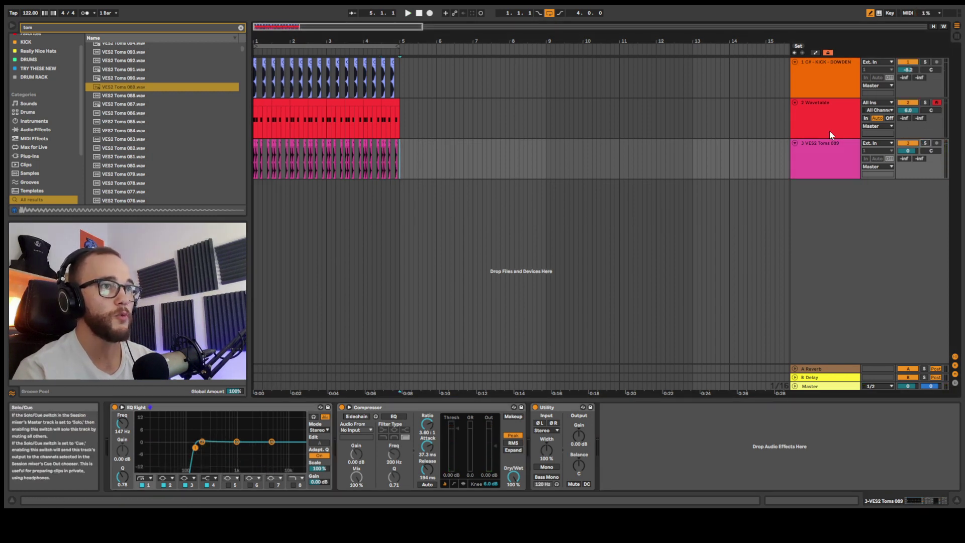
Play the full loop and lower the tom track's volume to about -12.3 dB
key("space")
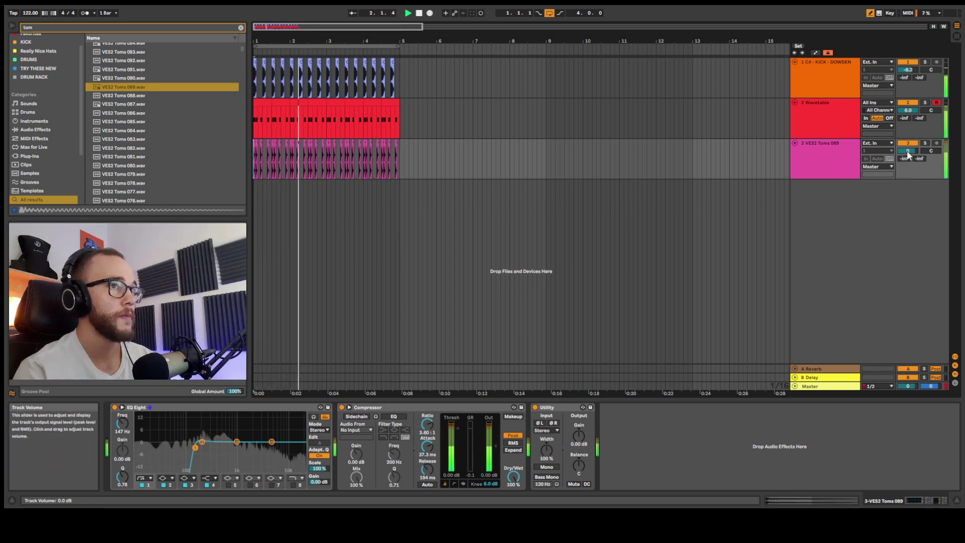
mouse_move(906, 151)
left_mouse_down()
mouse_move(905, 163)
mouse_move(906, 148)
left_mouse_up()
key("space")
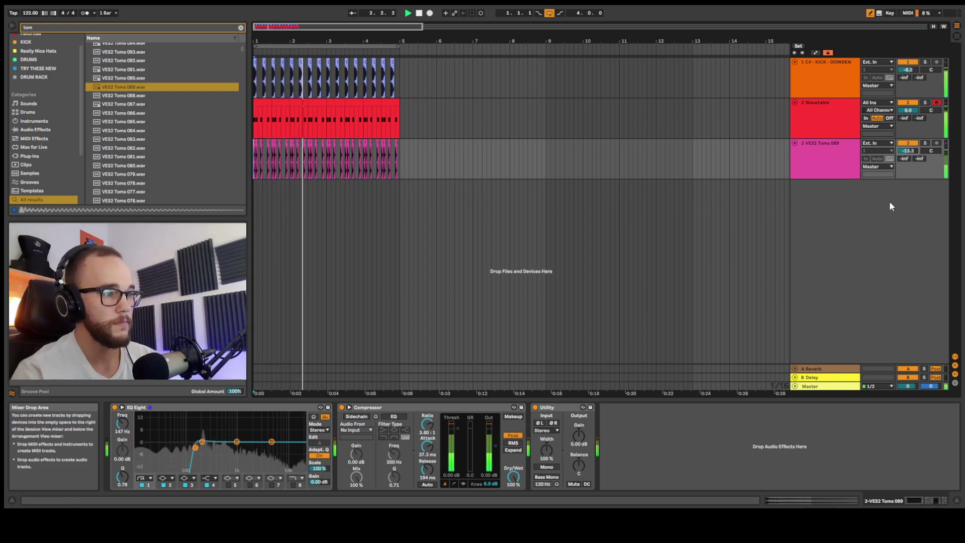
left_click(837, 158)
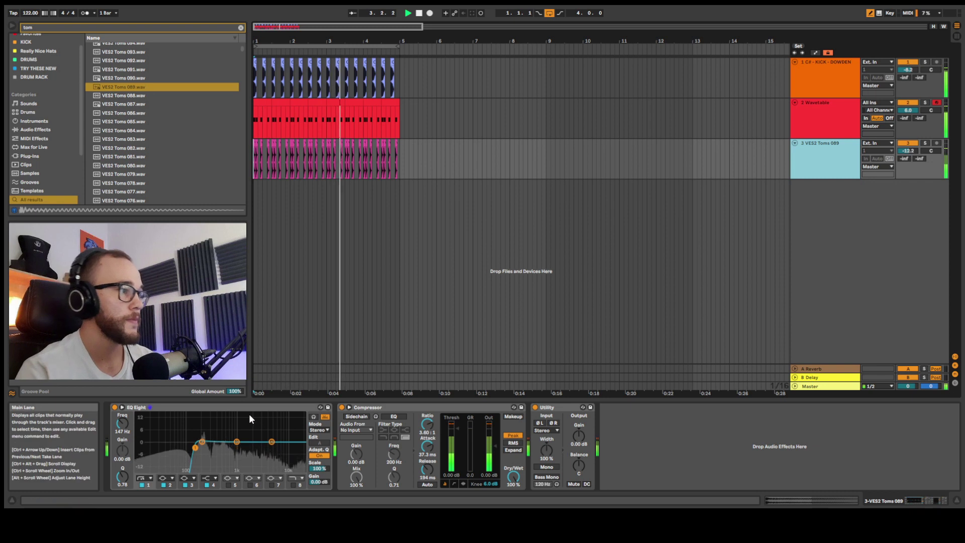
Cut the toms' highs with EQ Eight's band 4 at 539 Hz and -9.30 dB, and set the track volume to -10.7 dB
left_click_drag(272, 441, 221, 466)
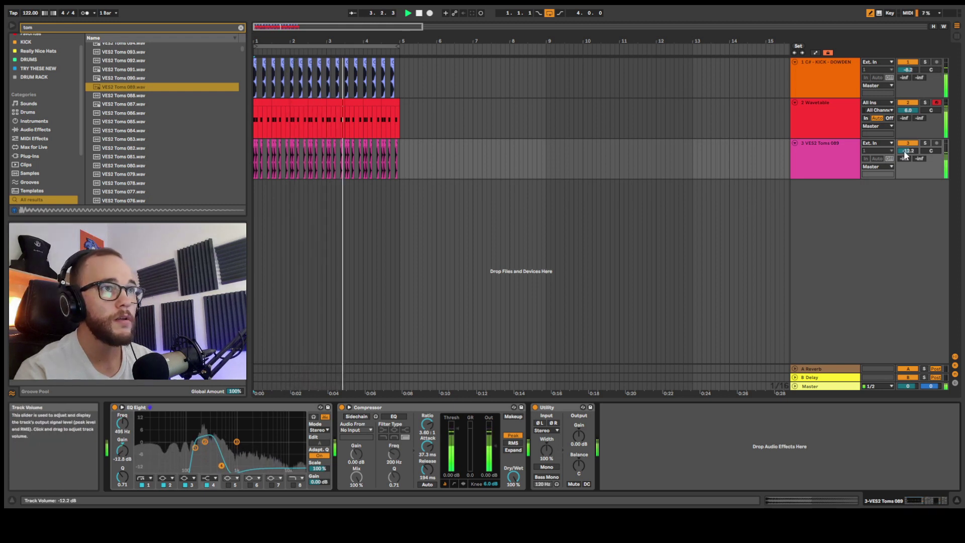
left_click_drag(905, 151, 910, 151)
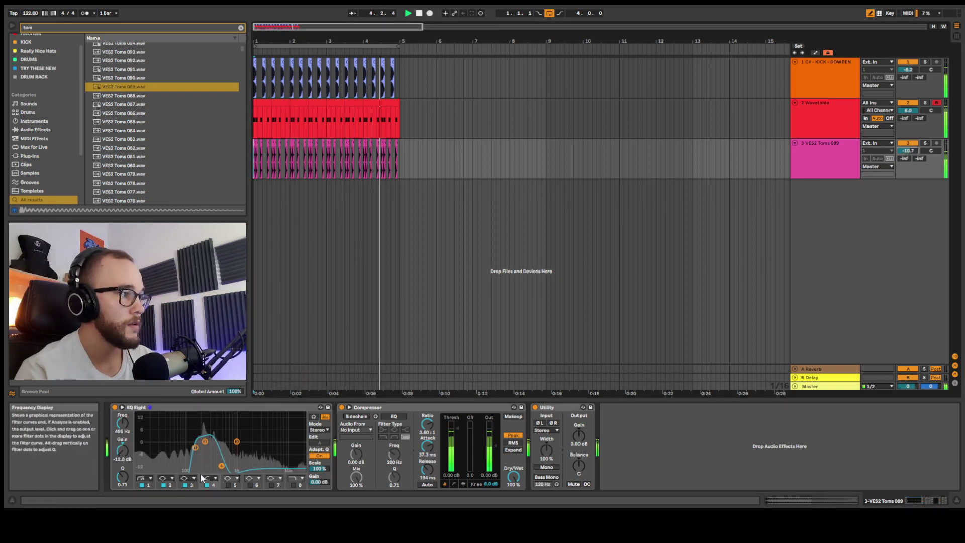
left_click_drag(221, 466, 224, 460)
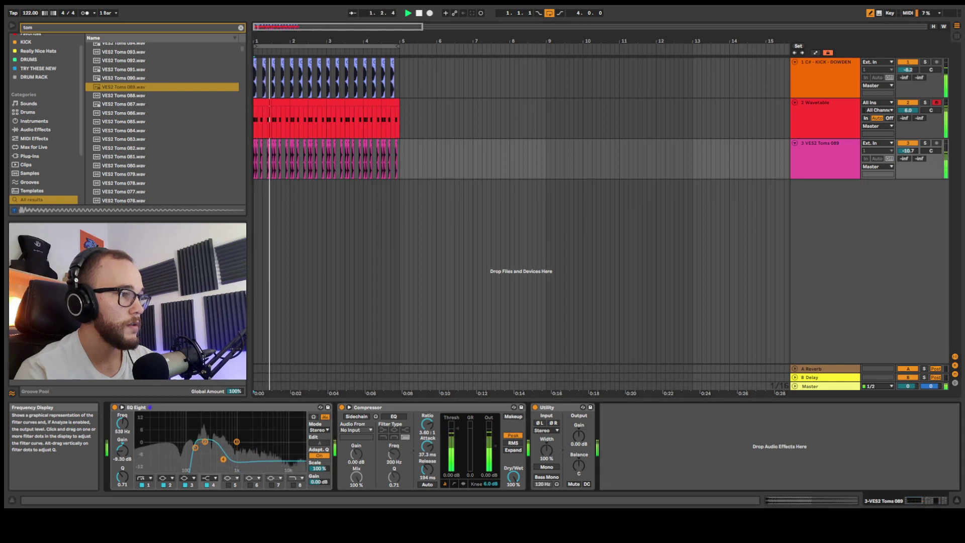
Compare the loop with the tom track muted and unmuted, and set its volume to about -9 dB
left_click_drag(907, 151, 902, 152)
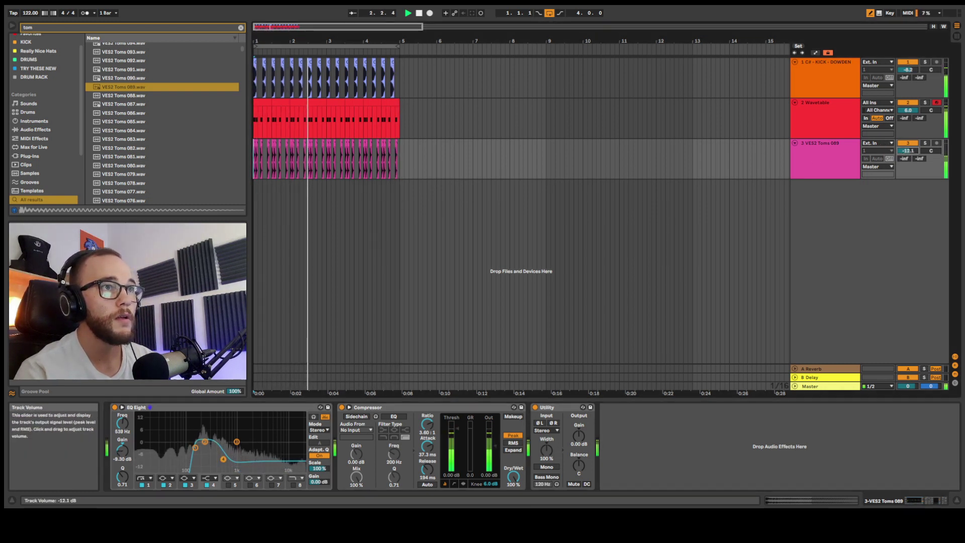
left_click(913, 146)
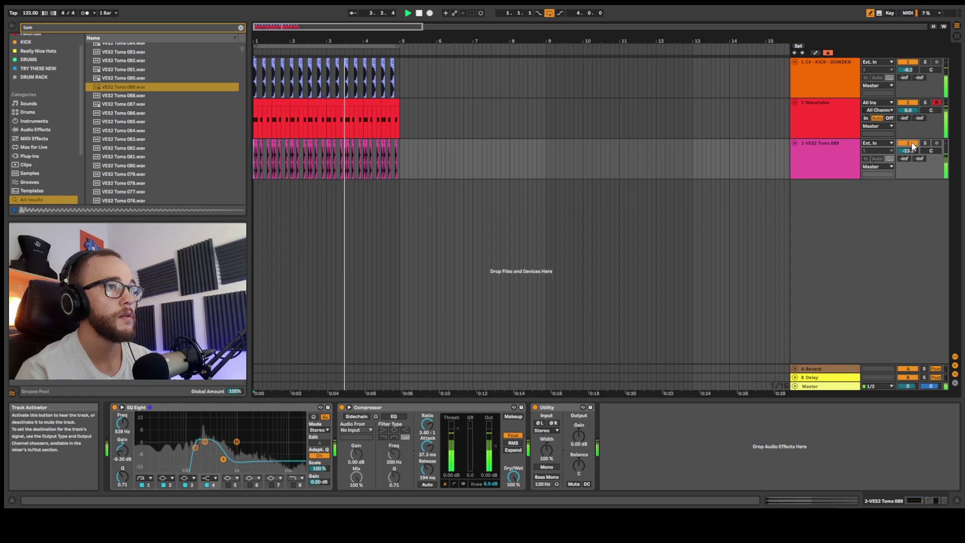
left_click_drag(909, 152, 909, 136)
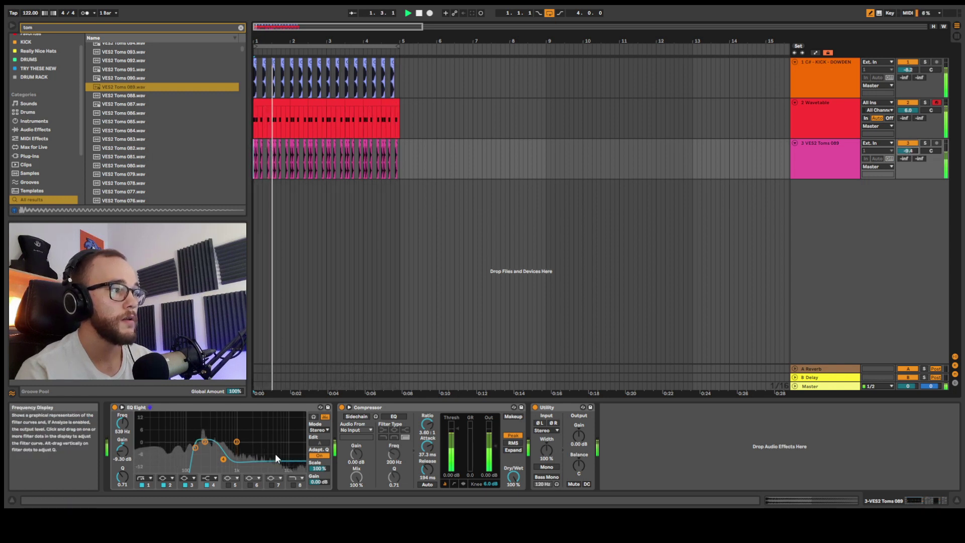
Enable band 8 in the toms' EQ Eight as a high cut at 358 Hz and replay the loop
key("space")
left_click(294, 485)
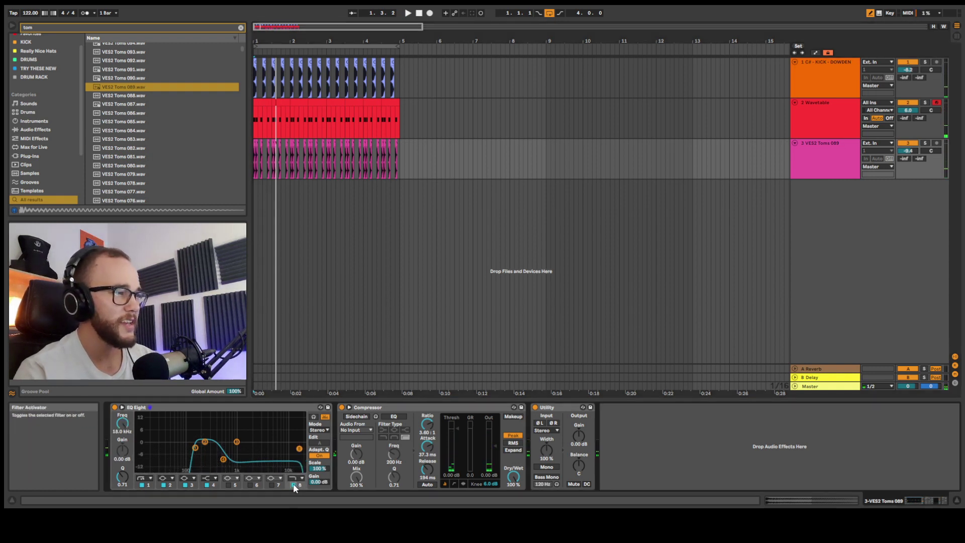
left_click_drag(217, 447, 214, 448)
key("space")
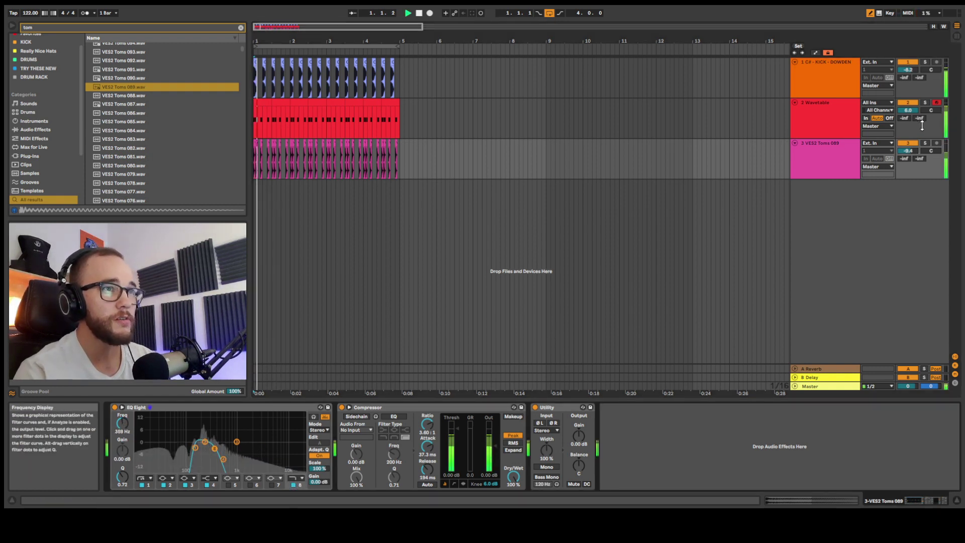
Replay the loop, set the toms' EQ Eight low-cut band to 174 Hz with Q 0.89, and select the Wavetable track
mouse_move(908, 151)
left_mouse_down()
mouse_move(907, 122)
mouse_move(908, 159)
left_mouse_up()
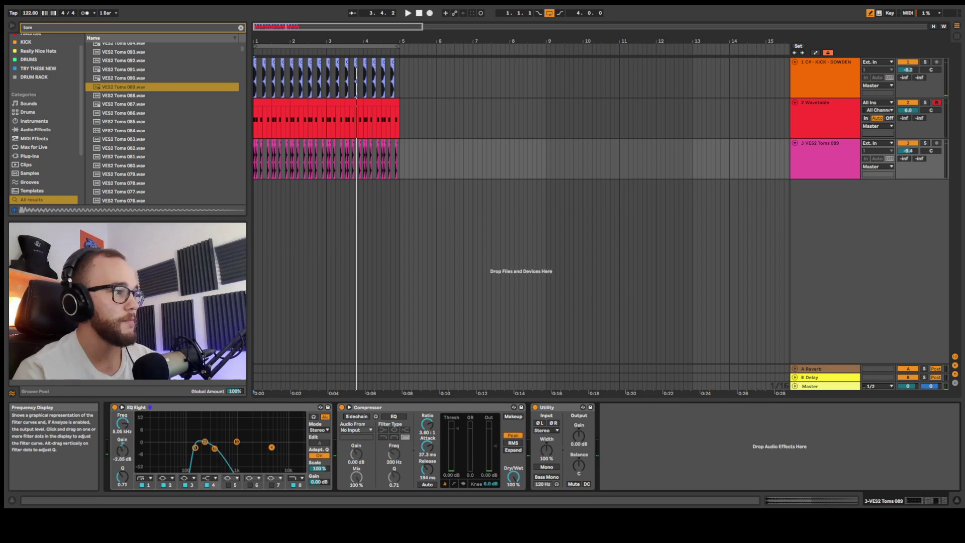
key("space")
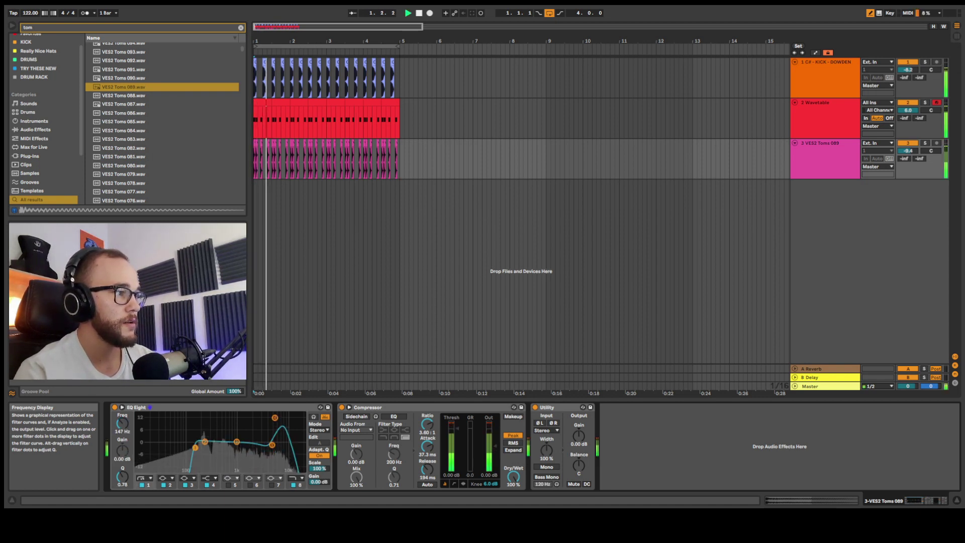
left_click_drag(210, 446, 215, 446)
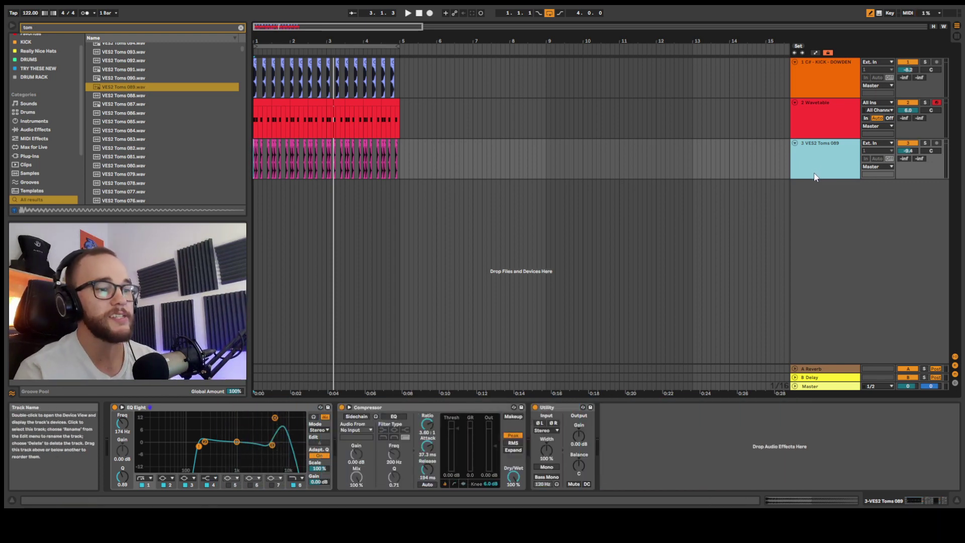
left_click(832, 126, "shift")
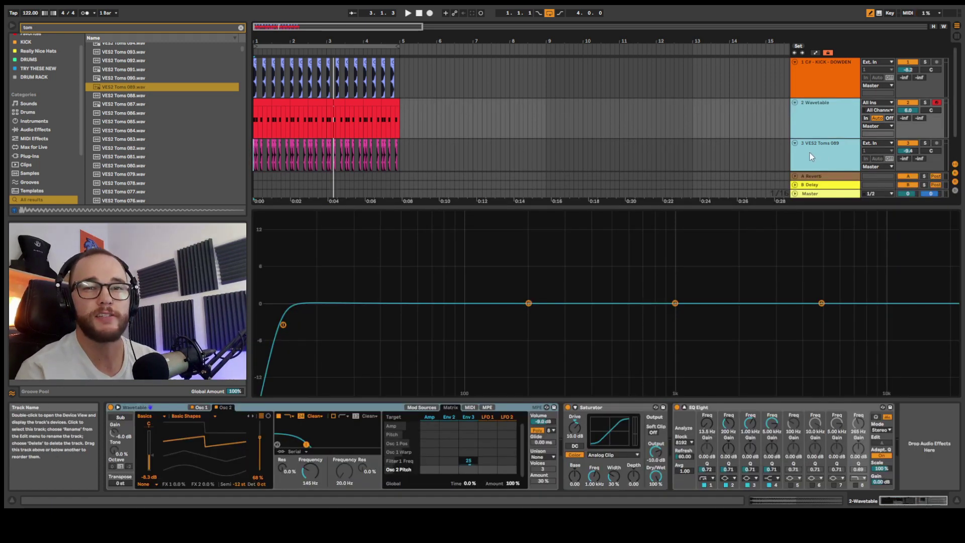
Group the Wavetable and VES2 Toms 089 tracks together and name the group BASS
scroll(811, 146, "down", 2)
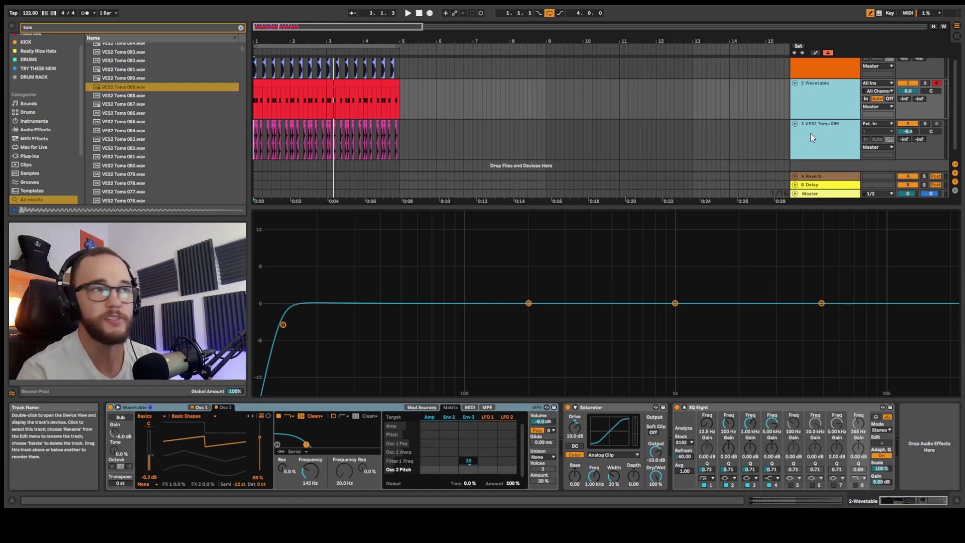
scroll(819, 122, "down", 1)
key("super+g")
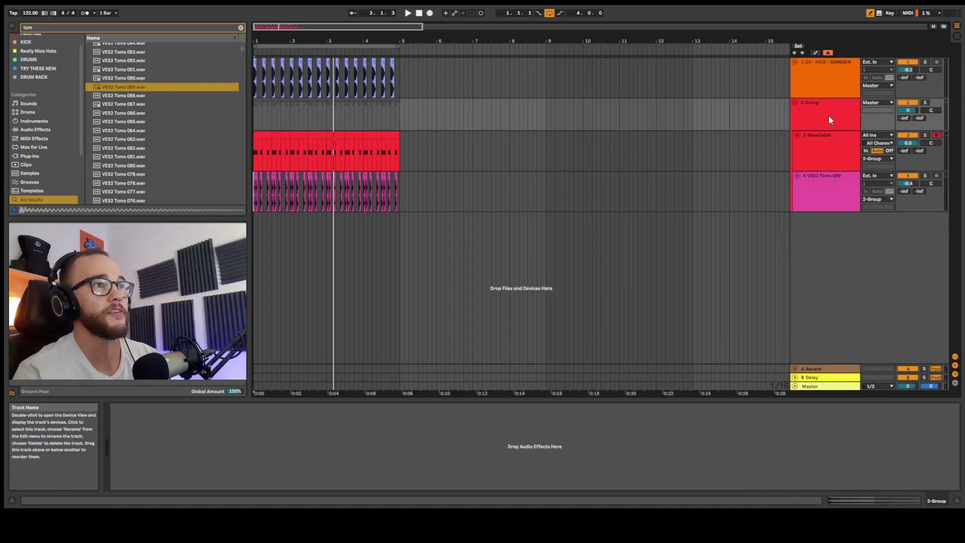
type("BASS")
key("Return")
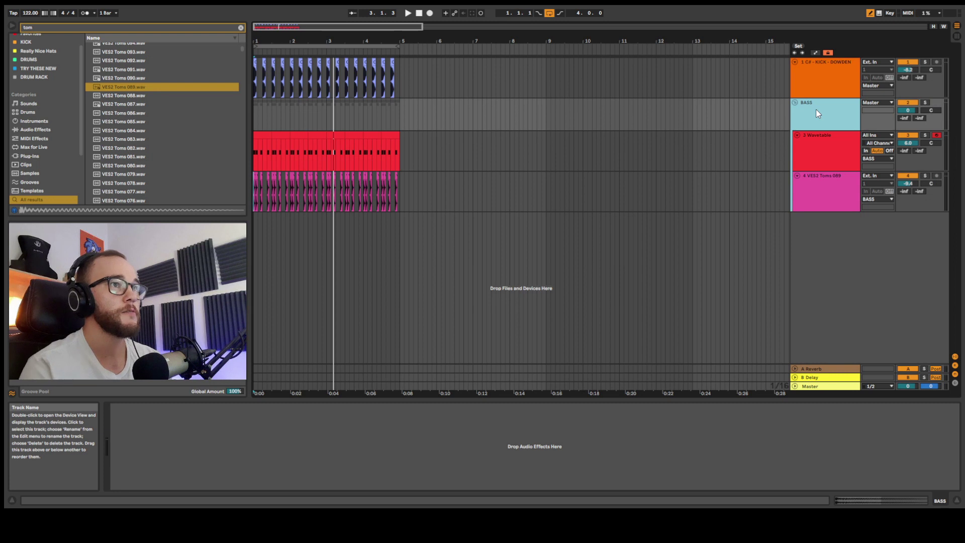
Search the browser for "comp" and load the Compressor on the BASS group
key("super+f")
type("comp")
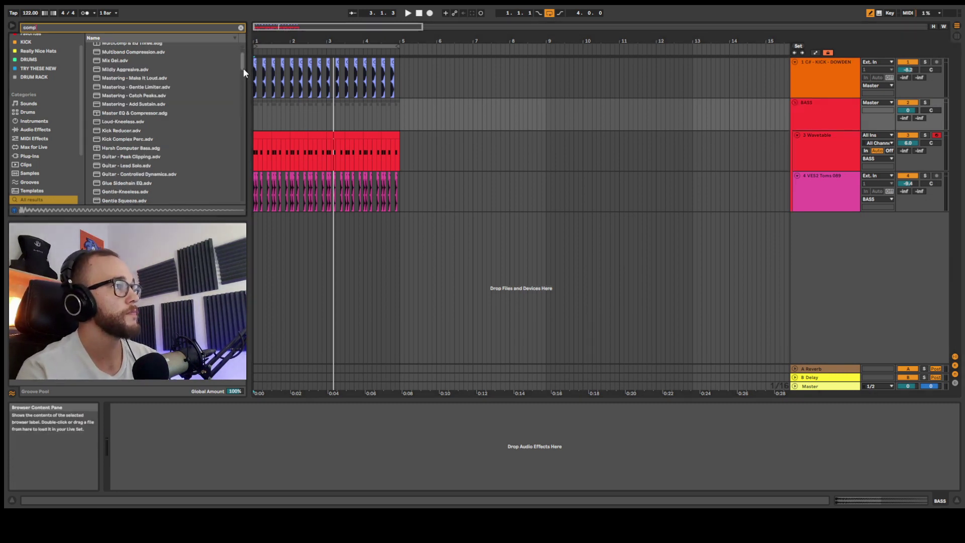
scroll(151, 58, "up", 3)
key("Return")
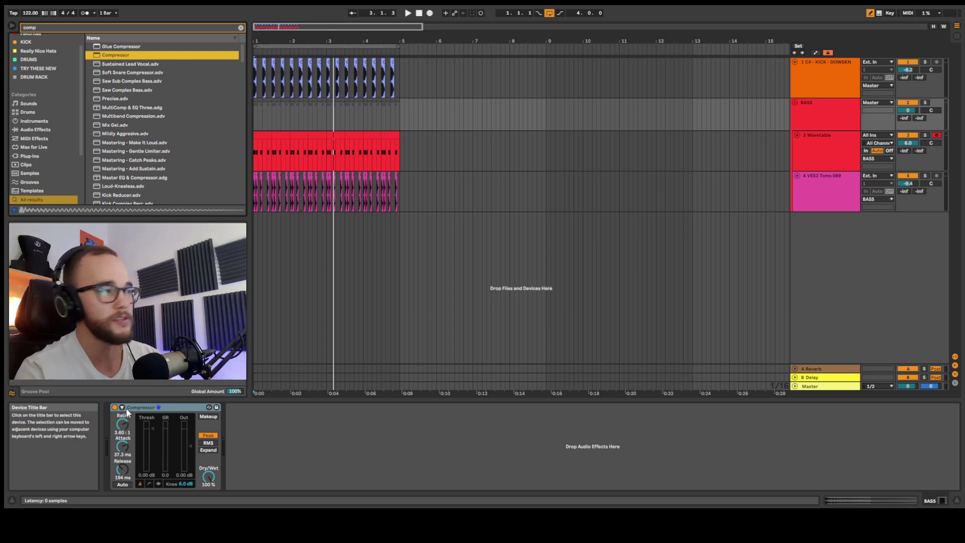
Set the BASS Compressor's attack to 14.9 ms and its threshold to -12.3 dB while the loop plays
left_click_drag(123, 445, 122, 473)
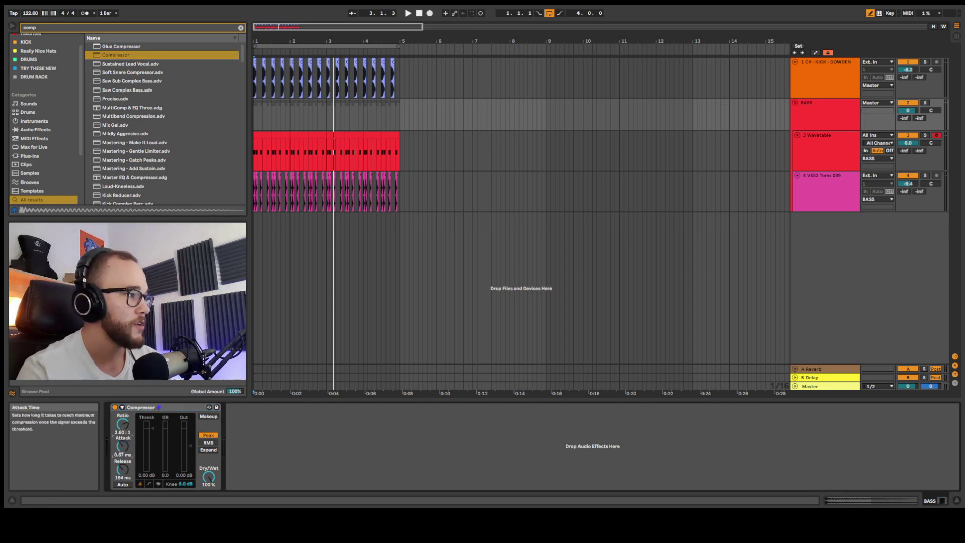
key("space")
left_click_drag(150, 429, 150, 440)
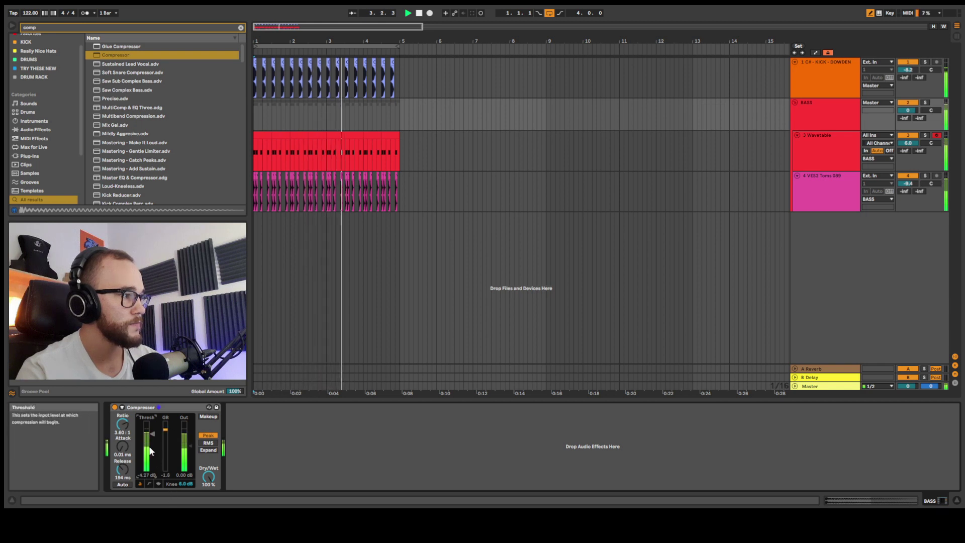
left_click_drag(123, 447, 122, 439)
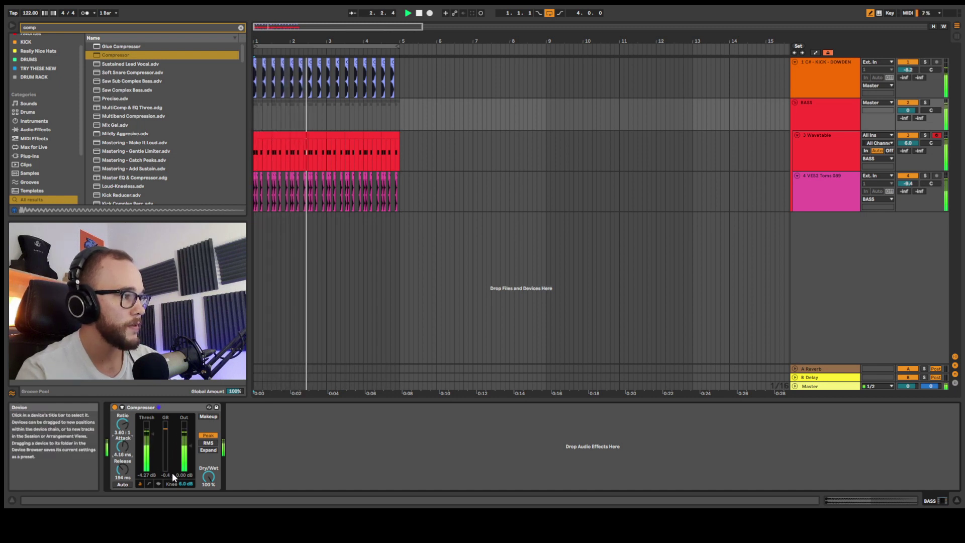
mouse_move(145, 436)
left_mouse_down()
mouse_move(121, 440)
mouse_move(154, 445)
left_mouse_up()
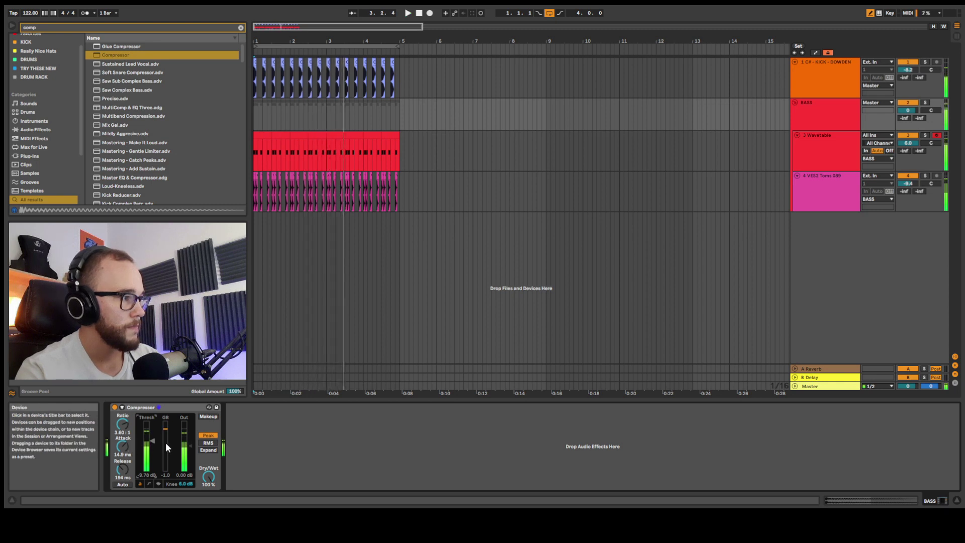
left_click_drag(151, 439, 152, 444)
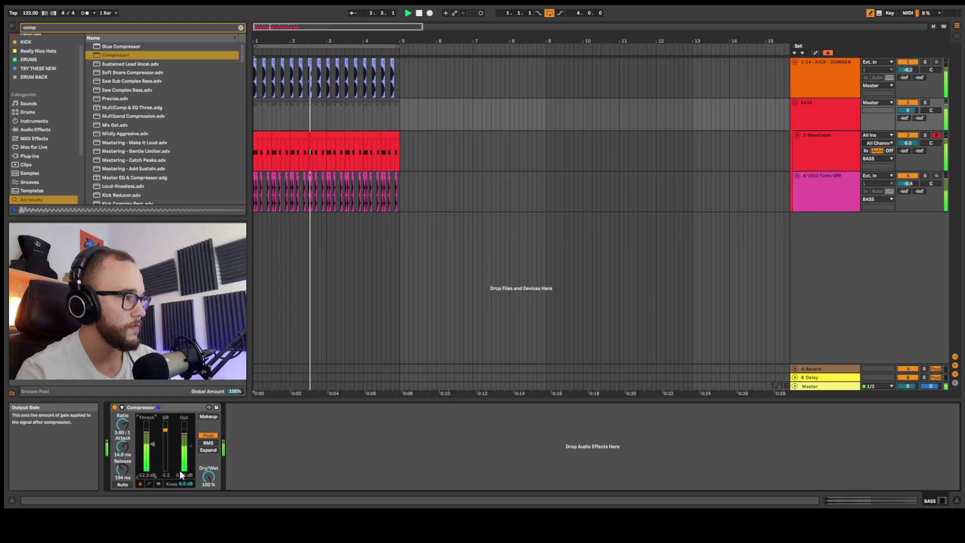
Set the BASS Compressor's threshold to -16.0 dB and output gain to 4.00 dB, comparing the loop with it bypassed and enabled
key("space")
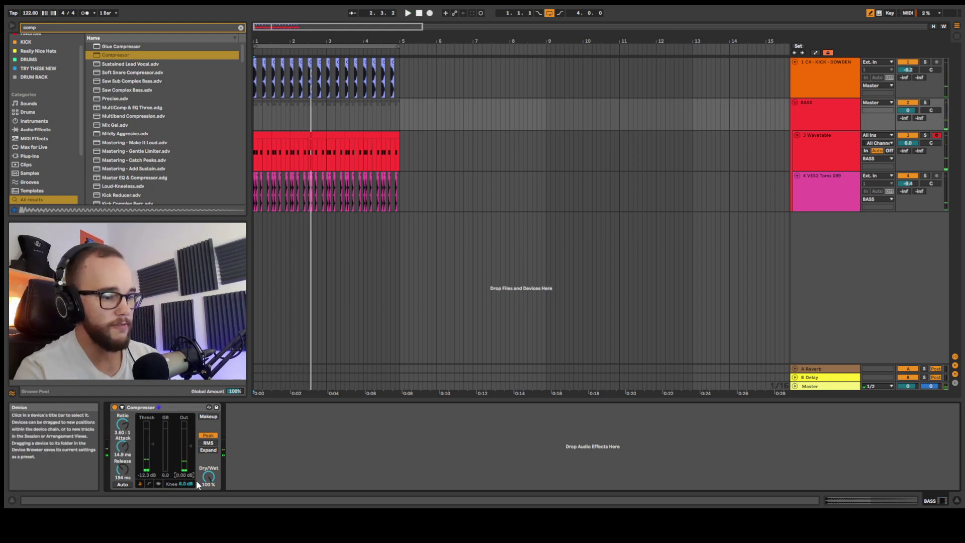
key("space")
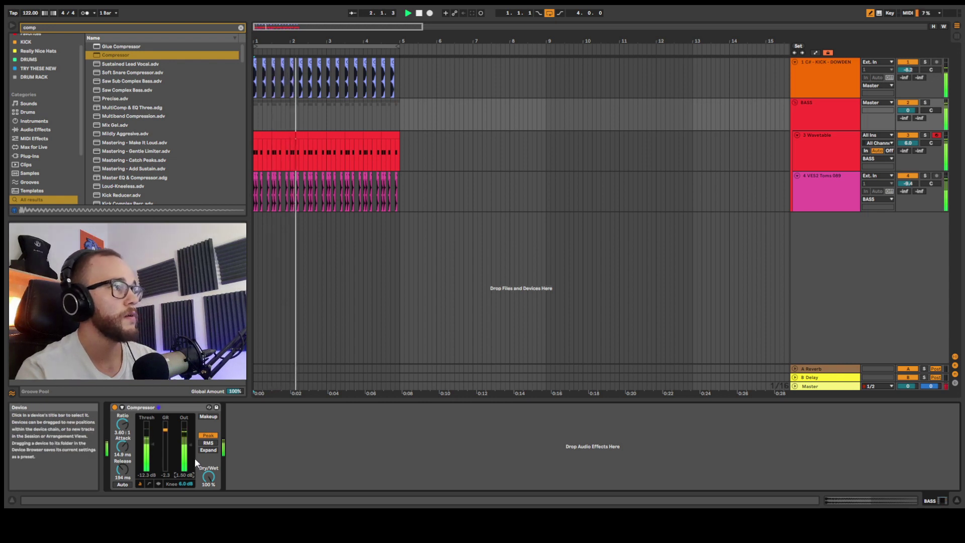
left_click(114, 408)
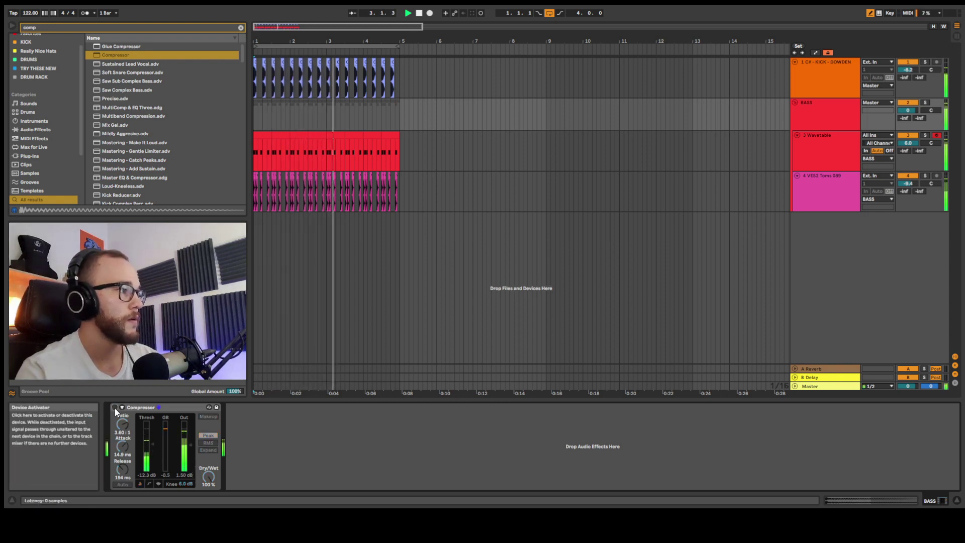
left_click(115, 408)
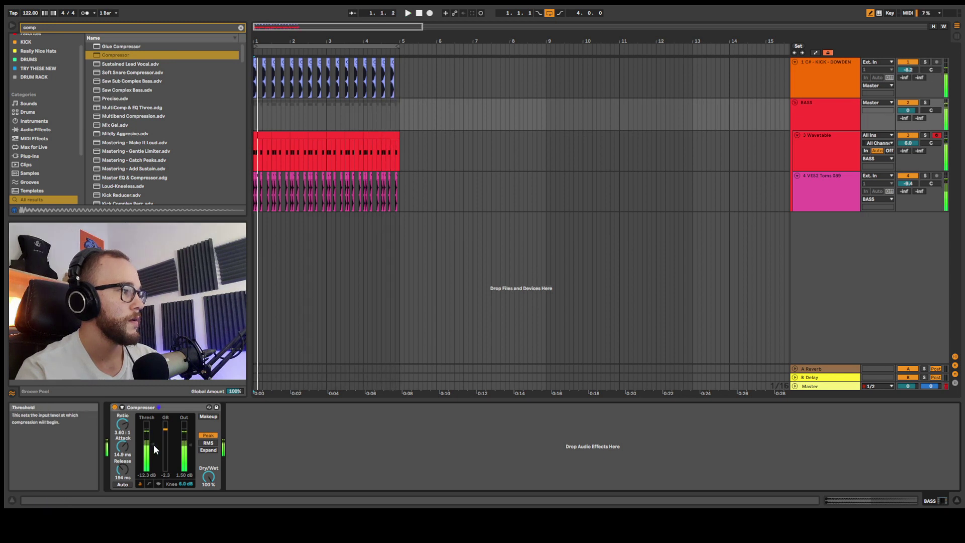
left_click_drag(153, 444, 183, 465)
key("space")
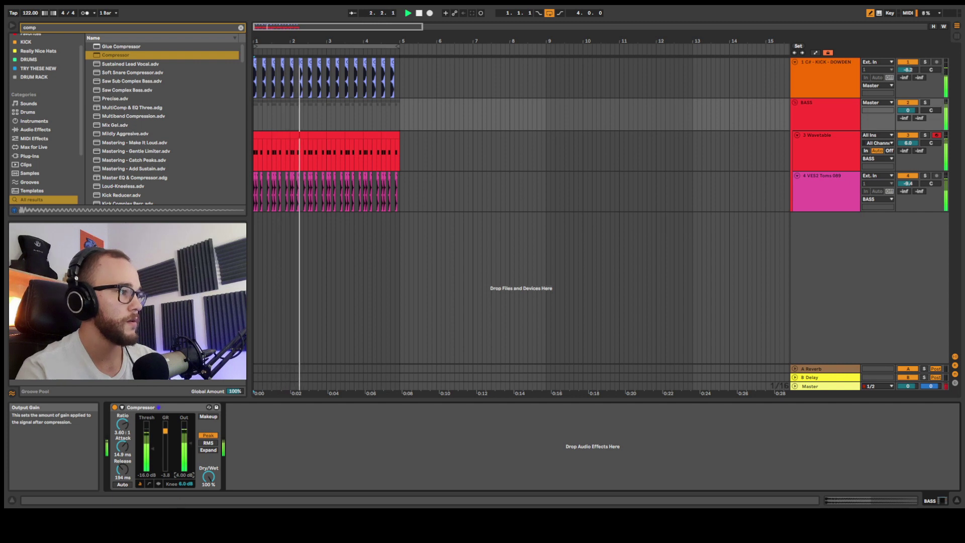
left_click(114, 407)
left_click(114, 408)
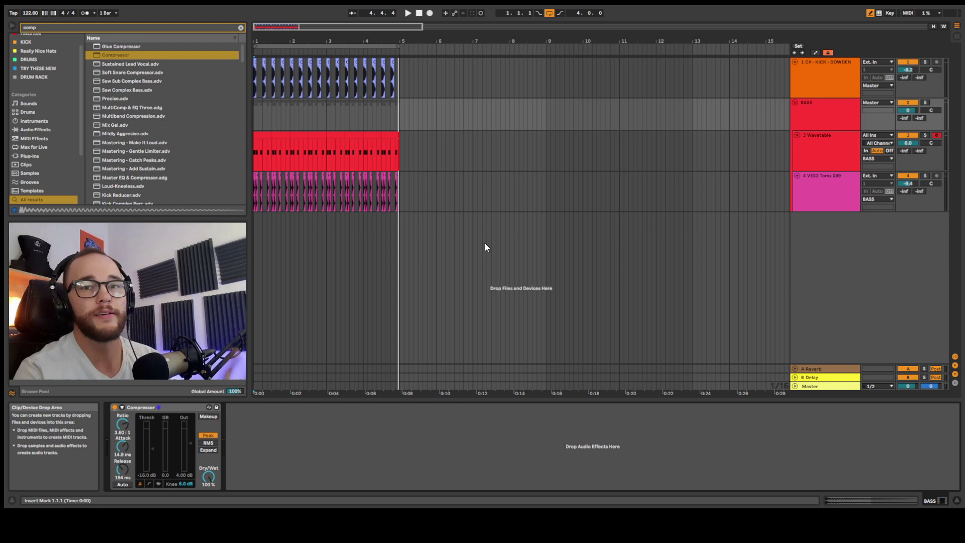
Add a second Compressor to the BASS group with attack 53.7 ms, threshold -15.7 dB and output gain 2.50 dB
key("ctrl+f")
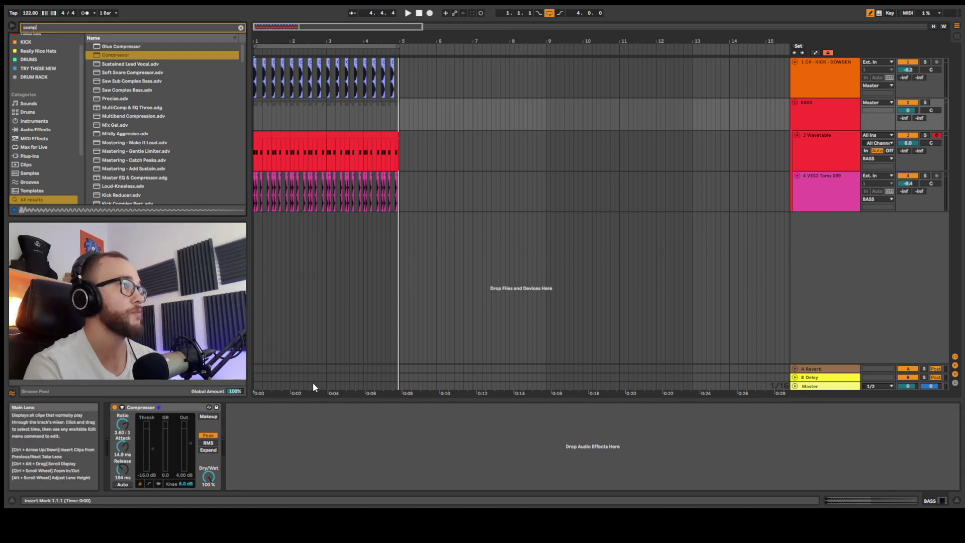
left_click_drag(303, 429, 302, 436)
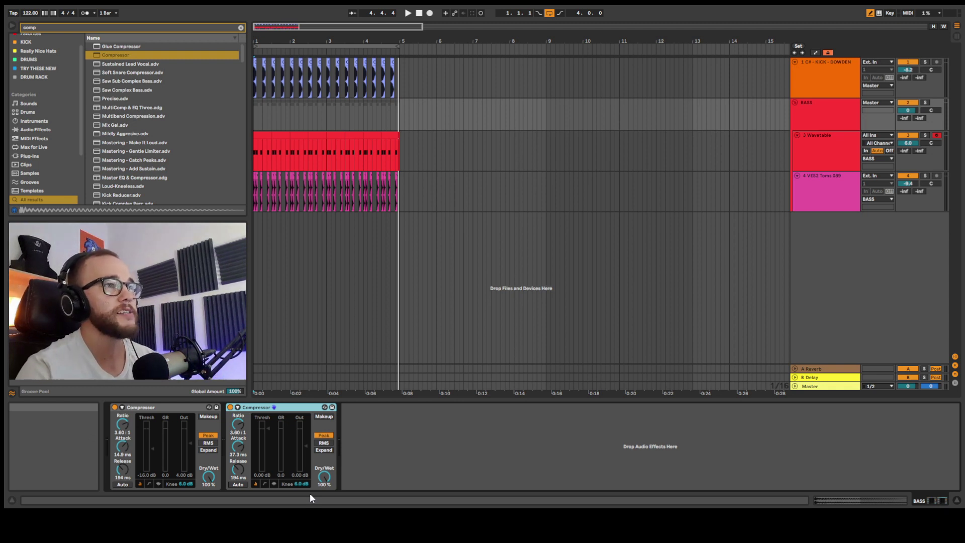
key("space")
left_click_drag(268, 430, 240, 440)
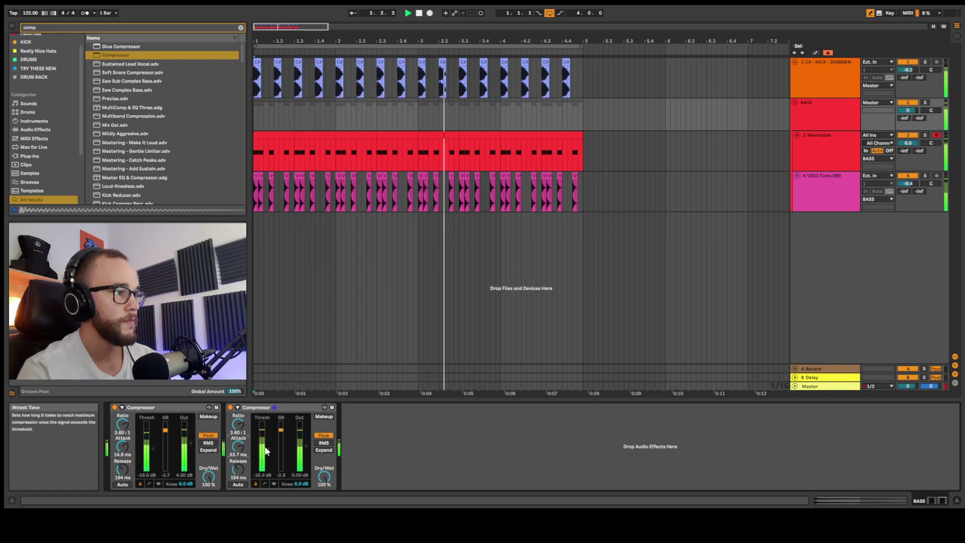
key("space")
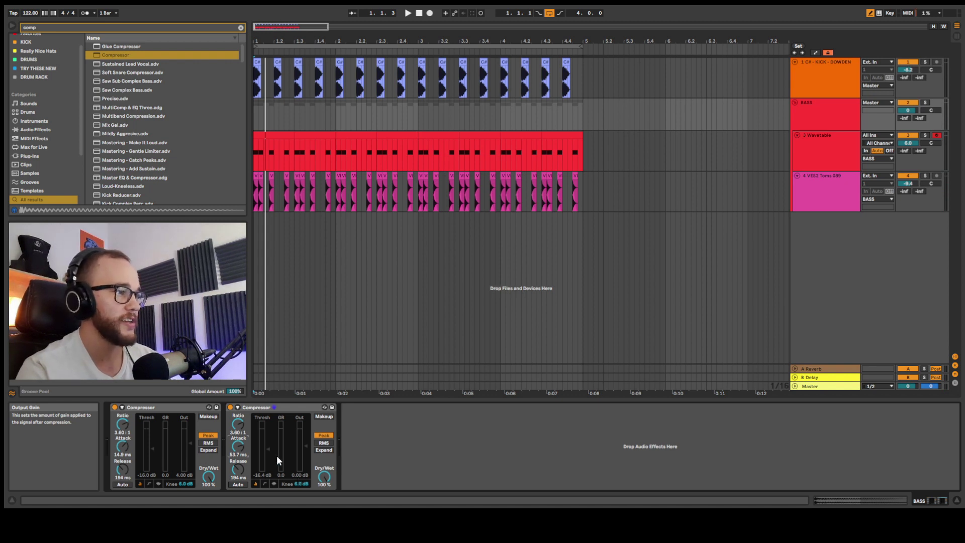
key("space")
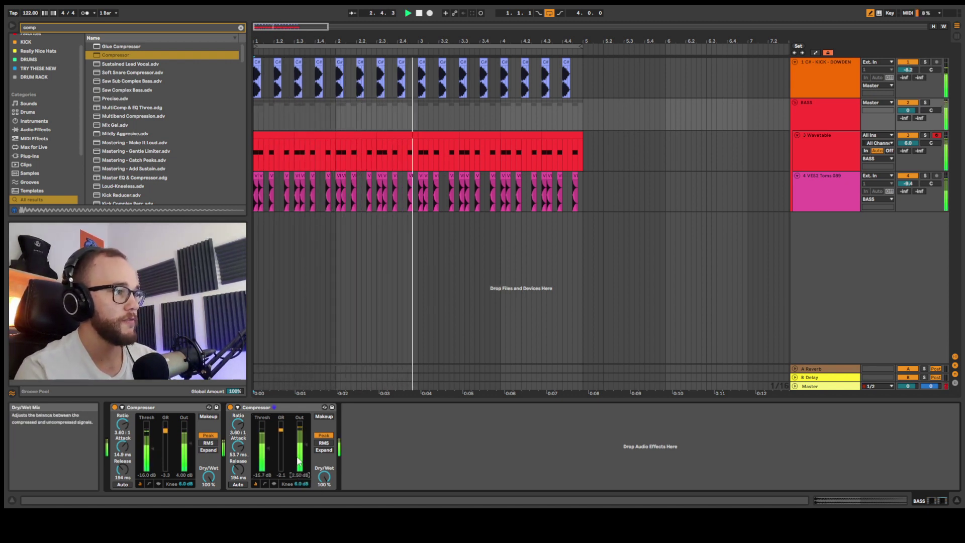
Select both Compressors on the BASS group, set the kick track's volume to -4.1 dB and replay the loop
left_click(255, 408)
left_click(198, 406, "shift")
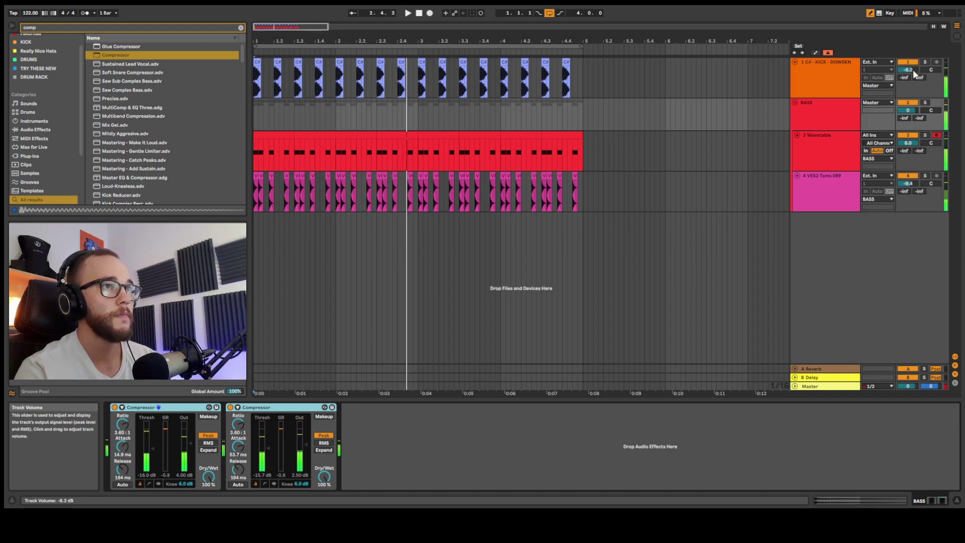
left_click_drag(913, 70, 913, 65)
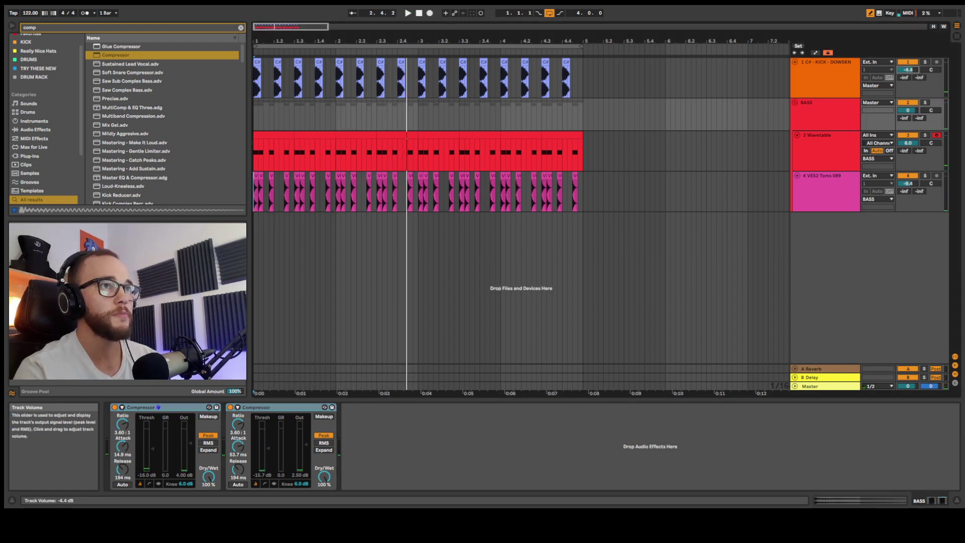
key("space")
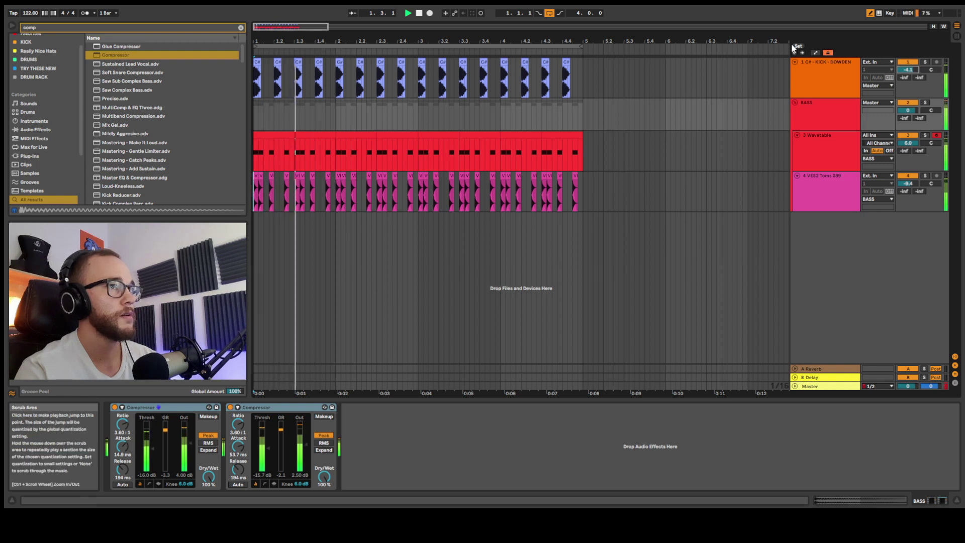
Try raising the kick to -2.1 dB and lowering all tracks together until the BASS group is at -3.4 dB
left_click_drag(919, 65, 920, 61)
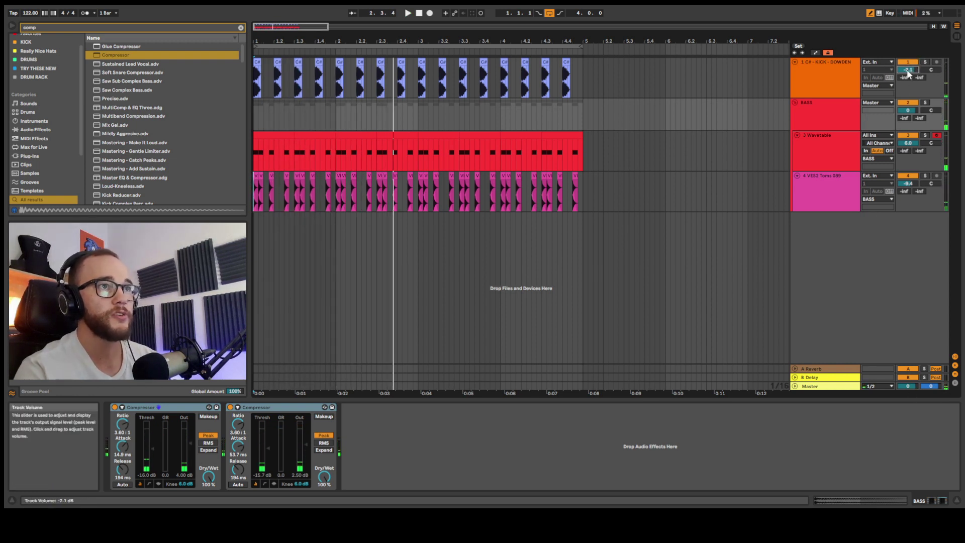
left_click(854, 91)
left_click(839, 198, "shift")
left_click_drag(907, 110, 908, 119)
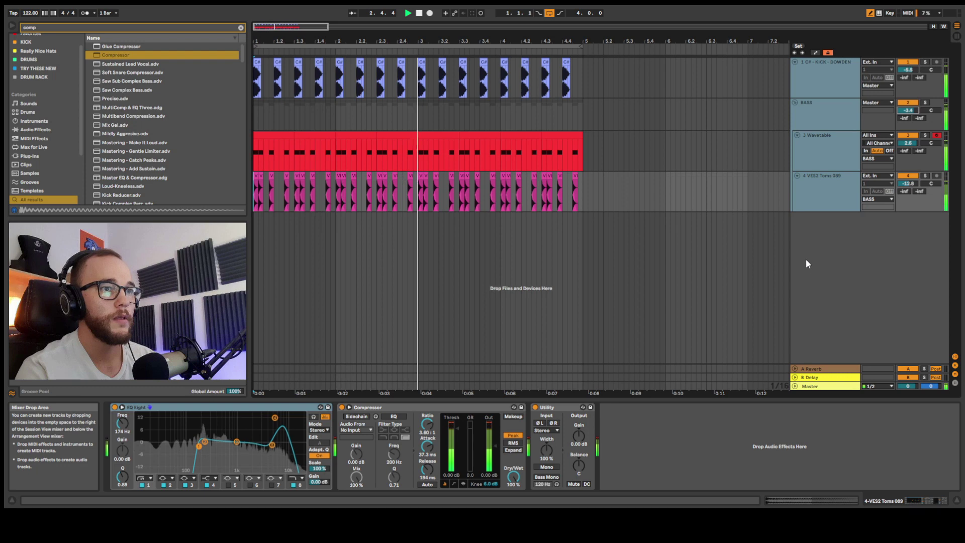
left_click(823, 160)
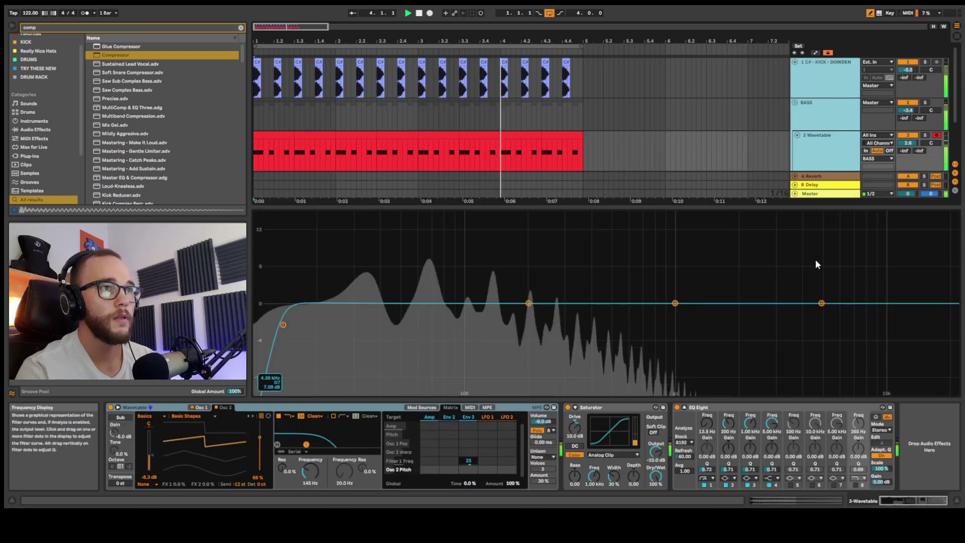
double_click(798, 243)
key("space")
Load a Limiter on the Master track, and group the BASS group's two Compressors into one rack
left_click(834, 386)
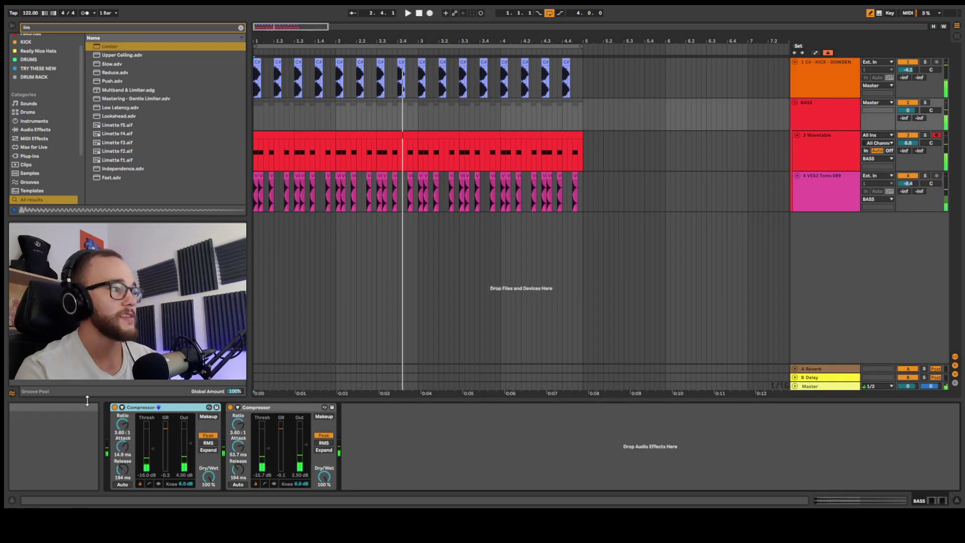
left_click(262, 408, "shift")
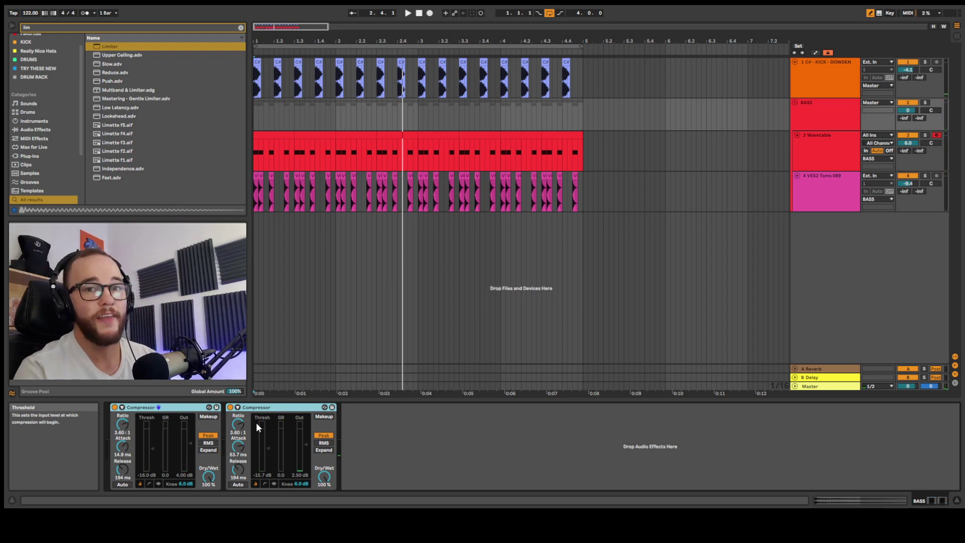
key("ctrl+g")
Compare the loop with the Compressor rack bypassed and enabled, both with the kick playing and with it muted
left_click(116, 408)
key("space")
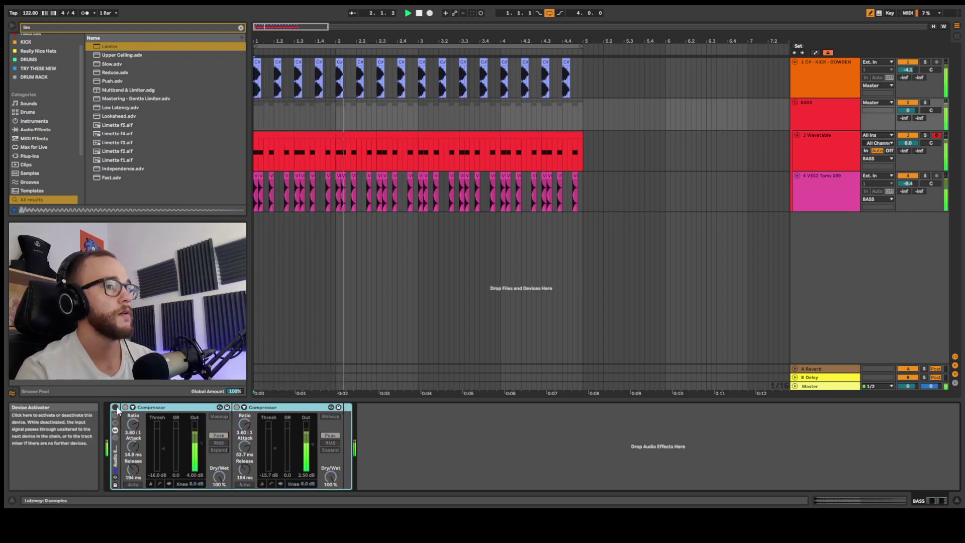
left_click(115, 408)
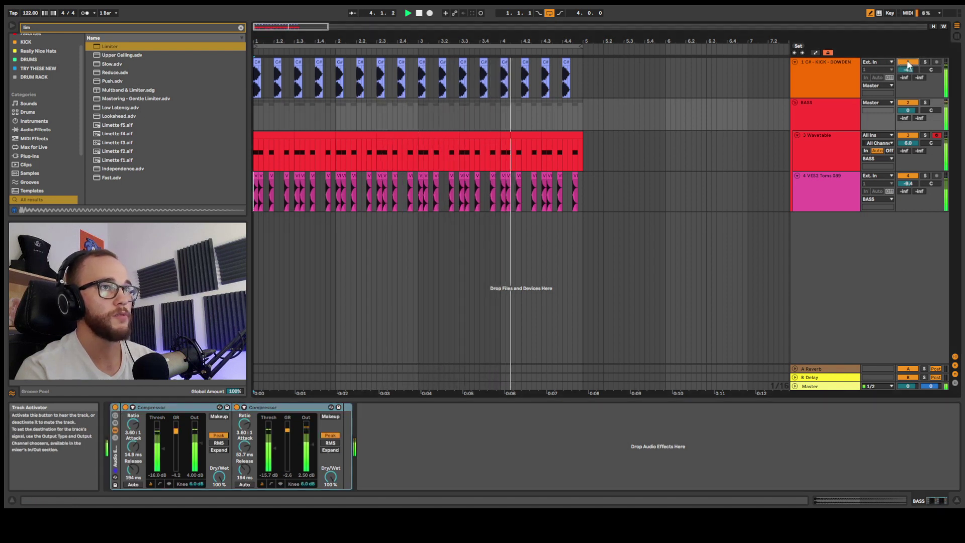
left_click(116, 407)
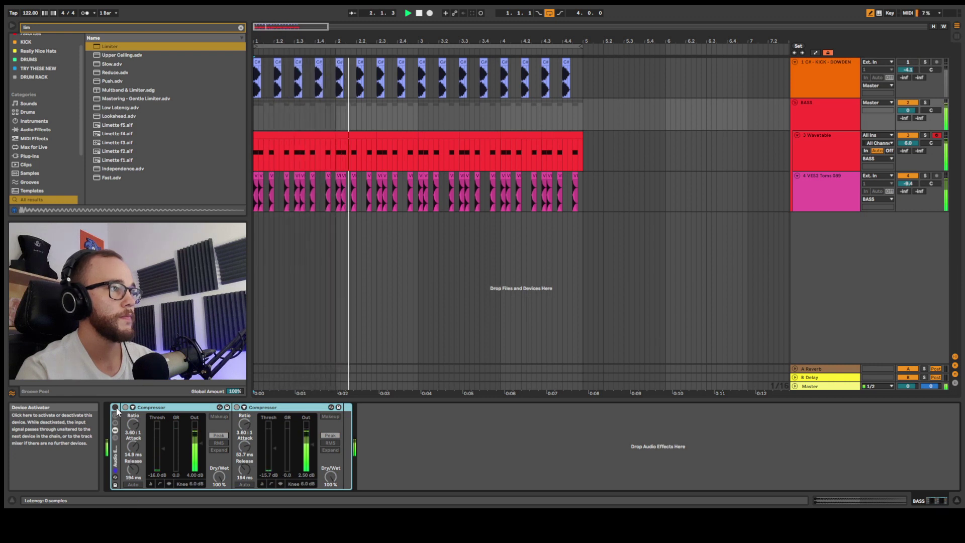
left_click(115, 407)
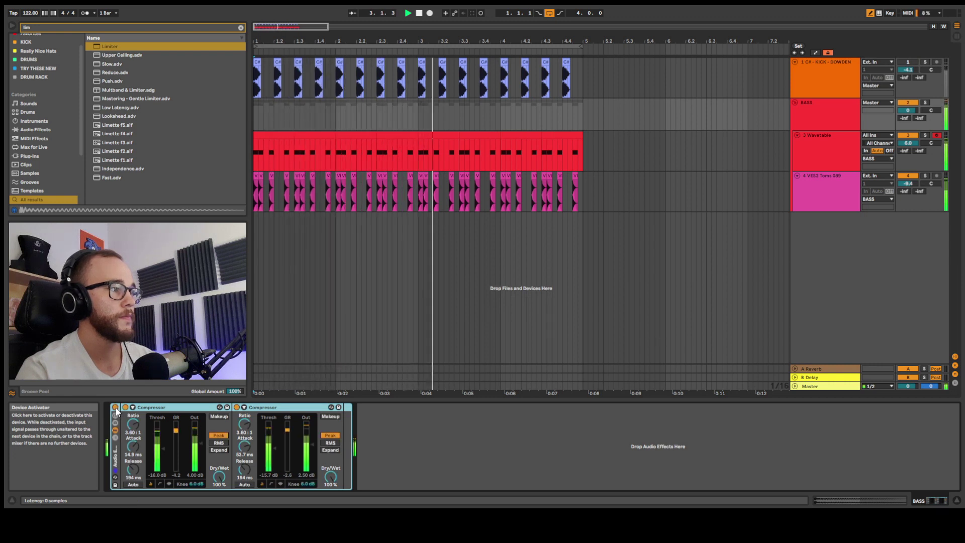
left_click(116, 408)
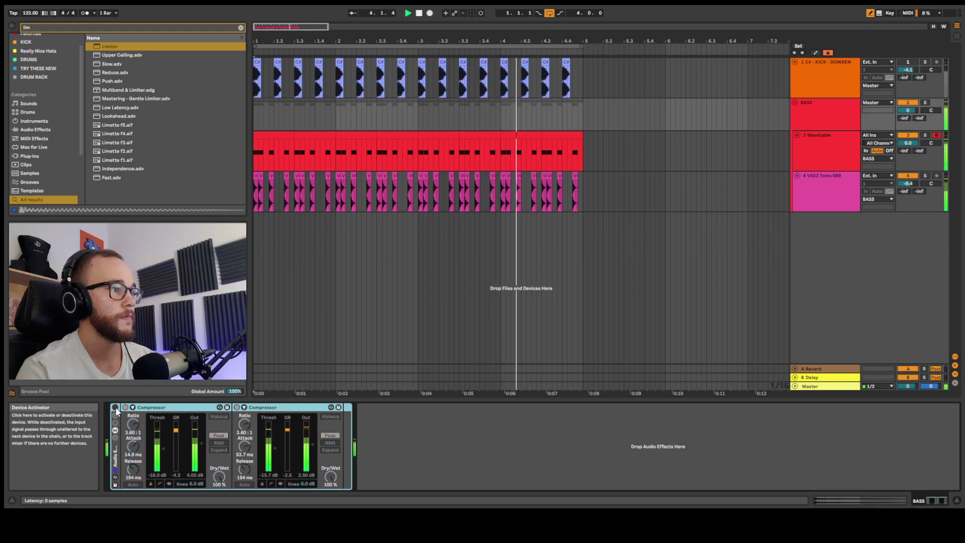
left_click(115, 407)
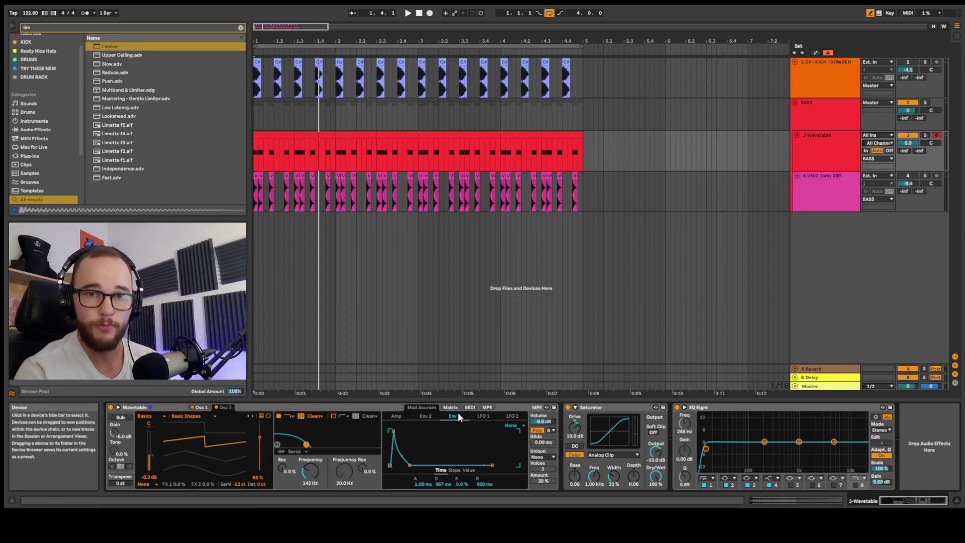
Check the Wavetable's modulation assignments and shorten the decay of Env 2 to a quick pluck
left_click(426, 416)
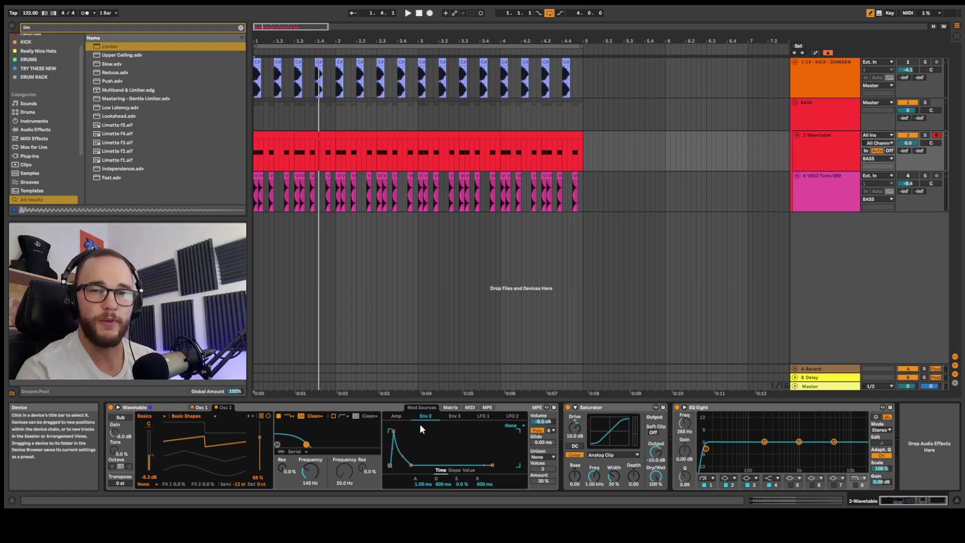
left_click(450, 408)
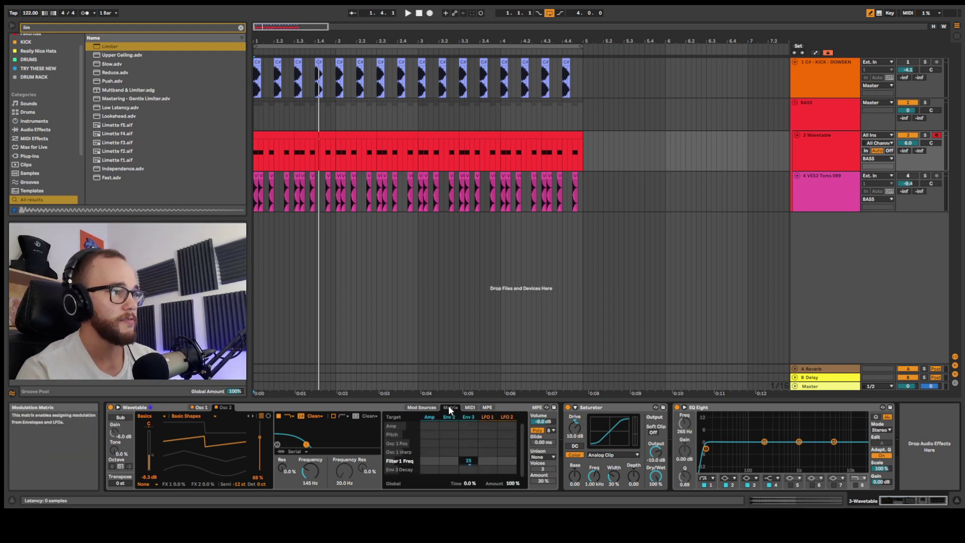
left_click(428, 408)
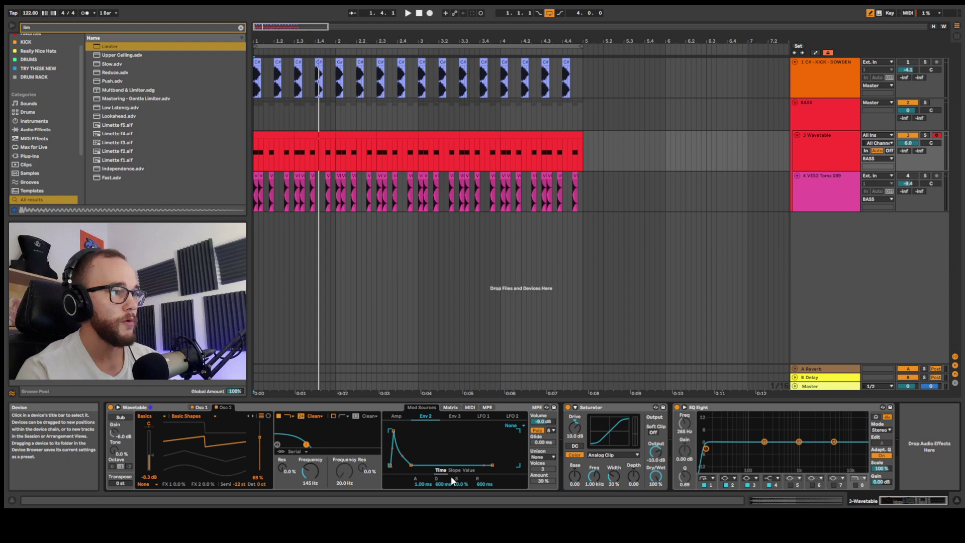
left_click_drag(445, 485, 444, 508)
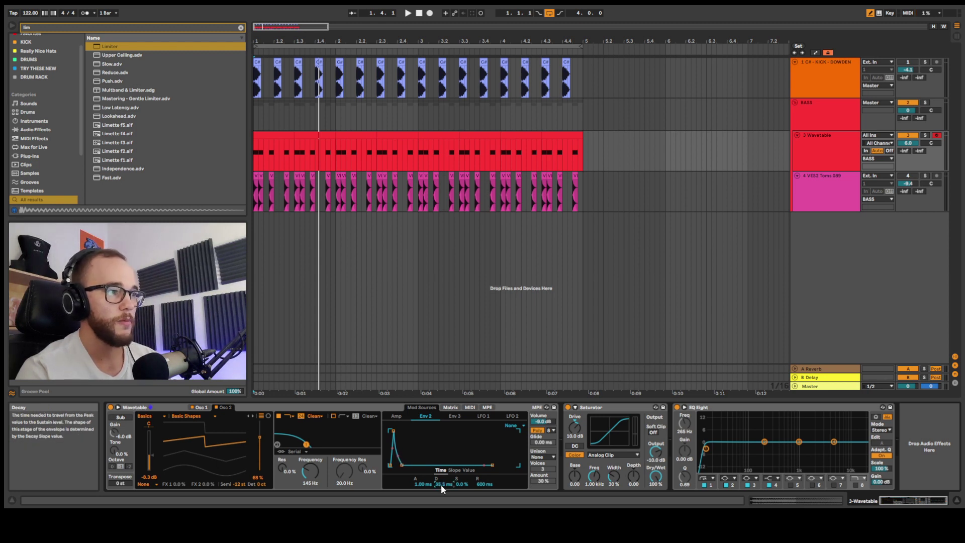
Assign Env 2 to Pitch in the Wavetable's modulation matrix with an amount of 48
left_click(451, 408)
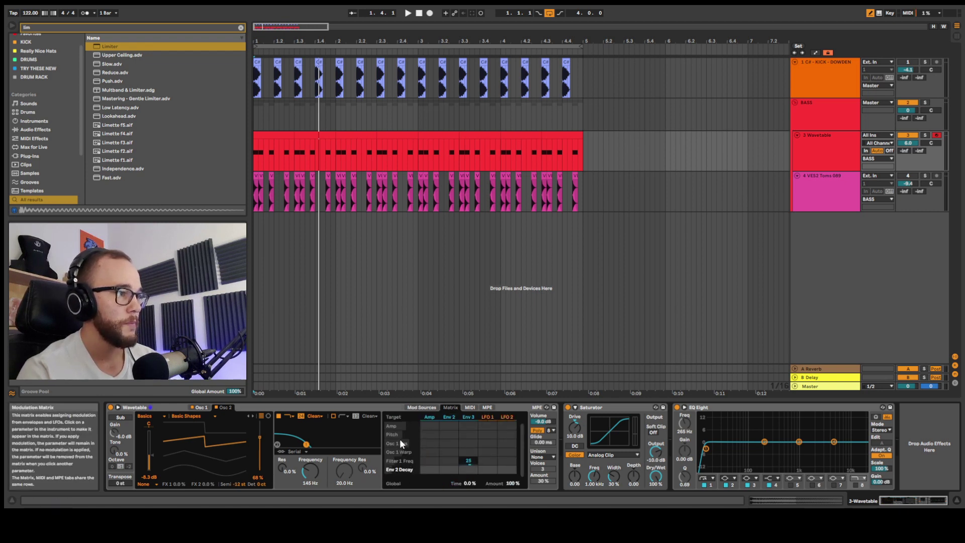
left_click(450, 435)
left_click_drag(452, 436, 452, 412)
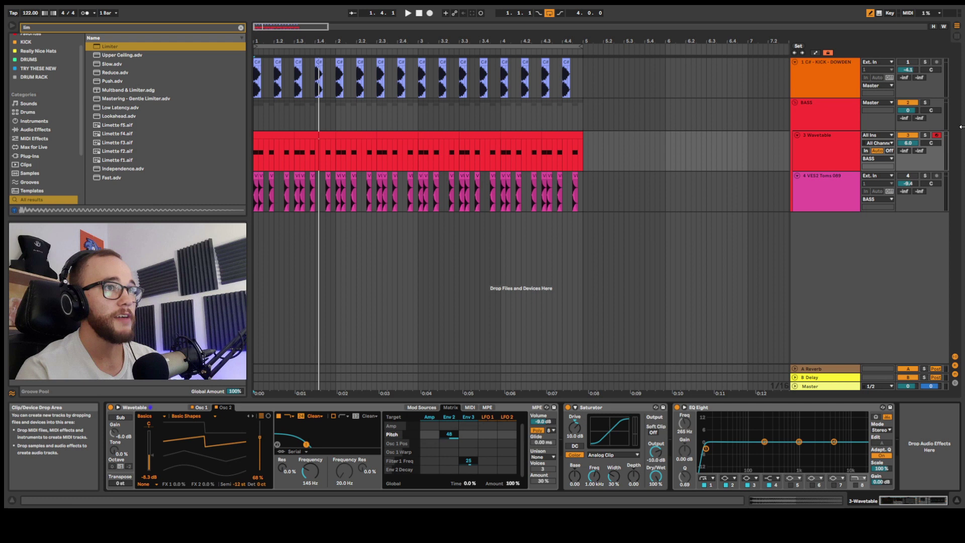
Solo the Wavetable track, play the loop, and compare the Env 2 pitch modulation at 0 and back at 48
left_click(925, 135)
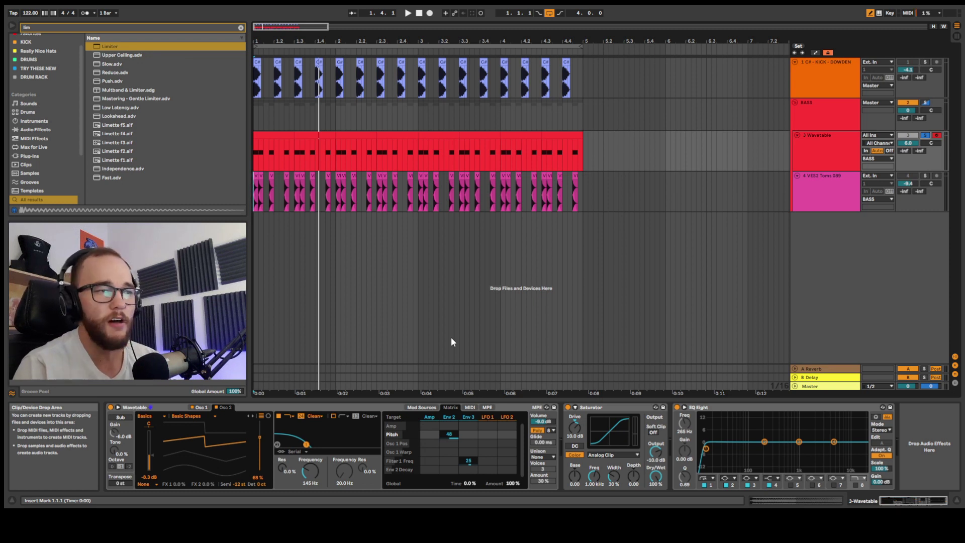
key("space")
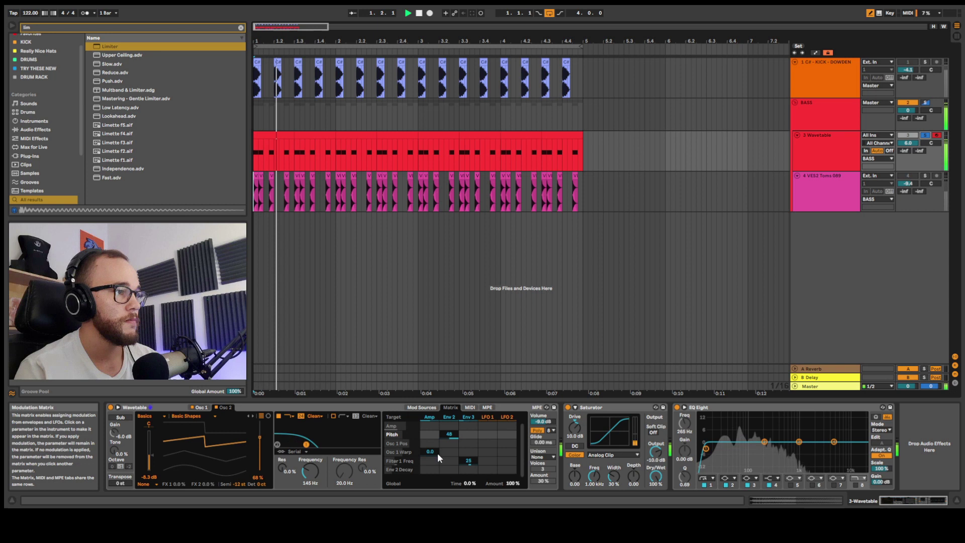
double_click(450, 435)
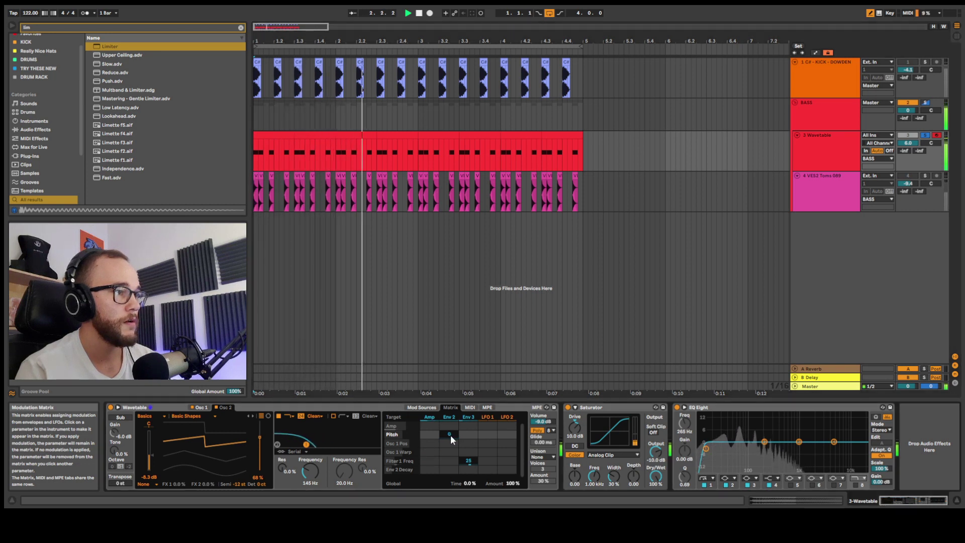
left_click_drag(451, 435, 451, 386)
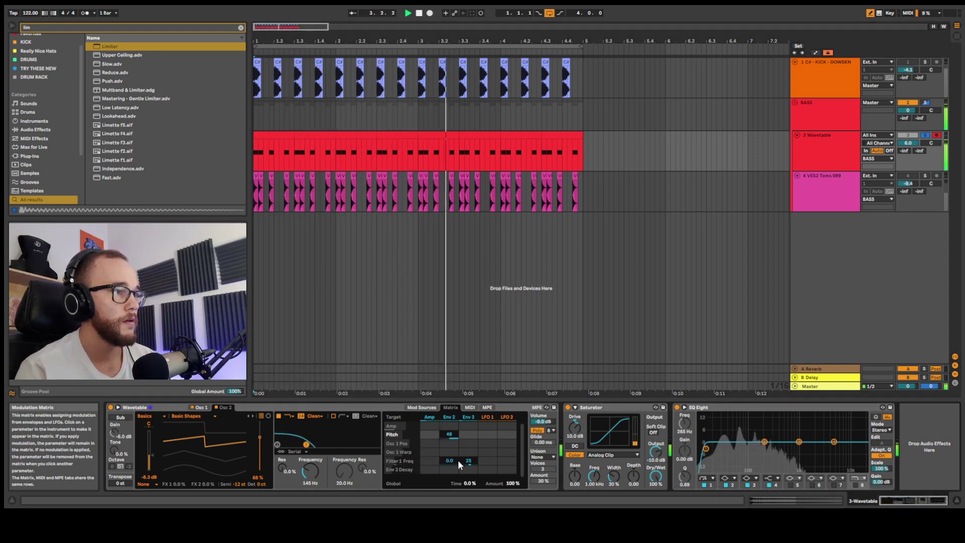
Try an Env 2 decay of about 249 ms, readjust it by ear, and return the pitch modulation amount to 48
left_click(450, 417)
left_click_drag(437, 485, 441, 484)
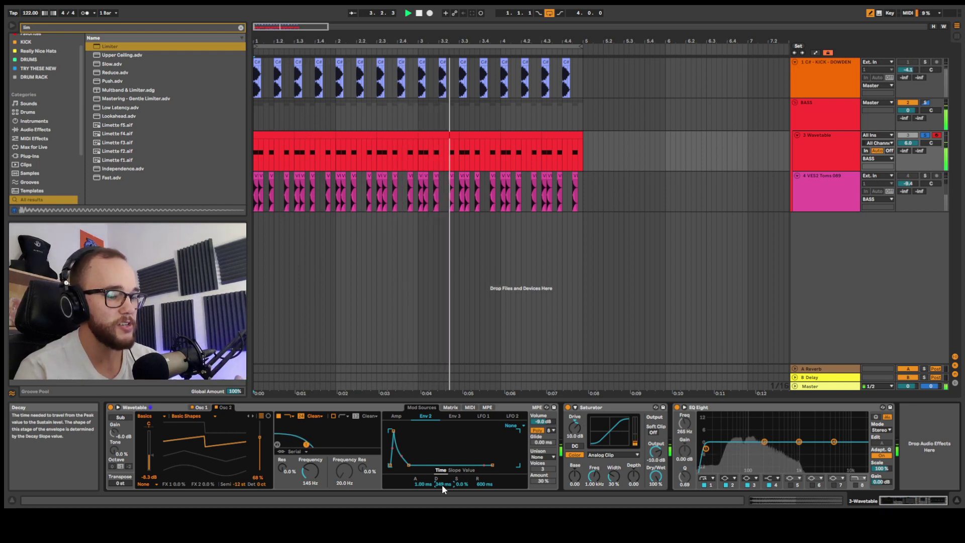
left_click_drag(442, 485, 442, 484)
left_click(450, 407)
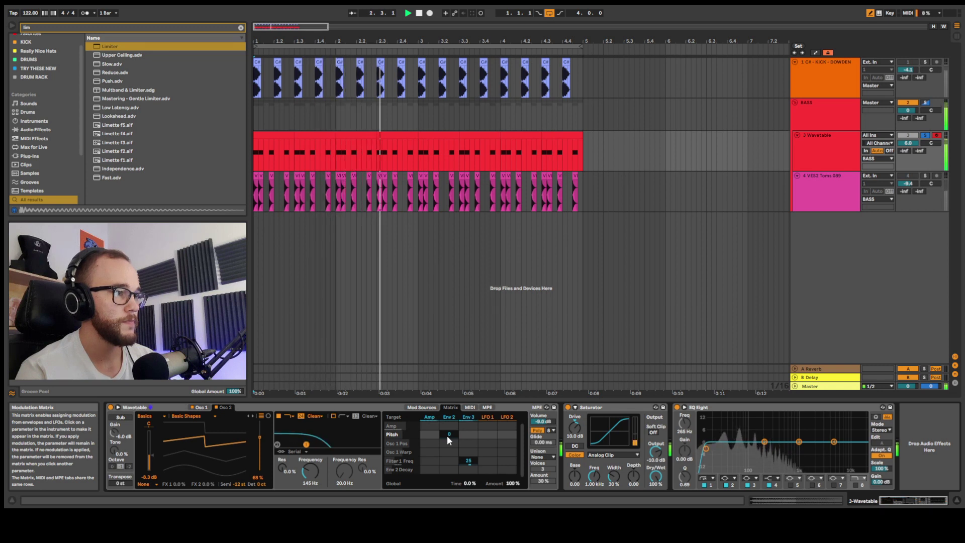
left_click_drag(448, 436, 447, 413)
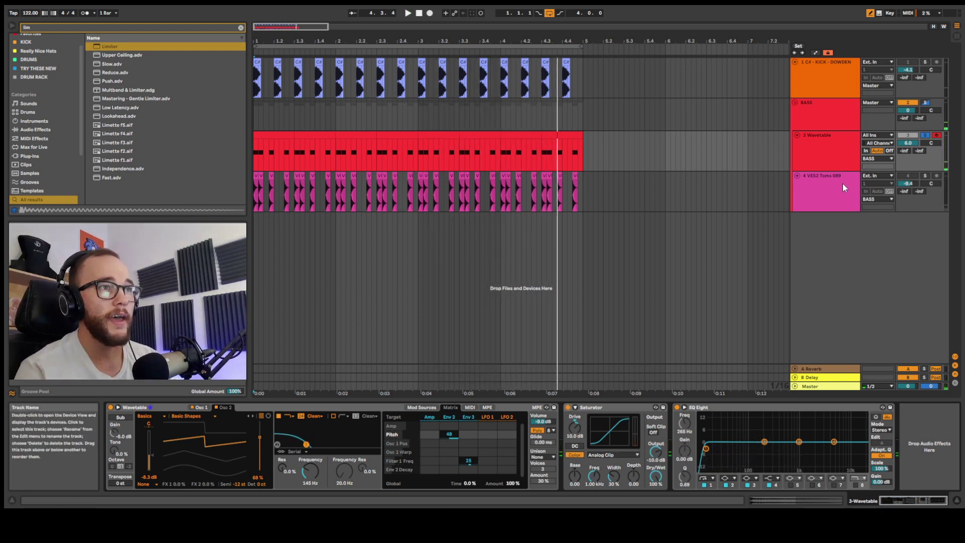
Solo the tom track along with the Wavetable, set the tom's volume to -10.3 dB, and clear the solos
left_click(925, 175)
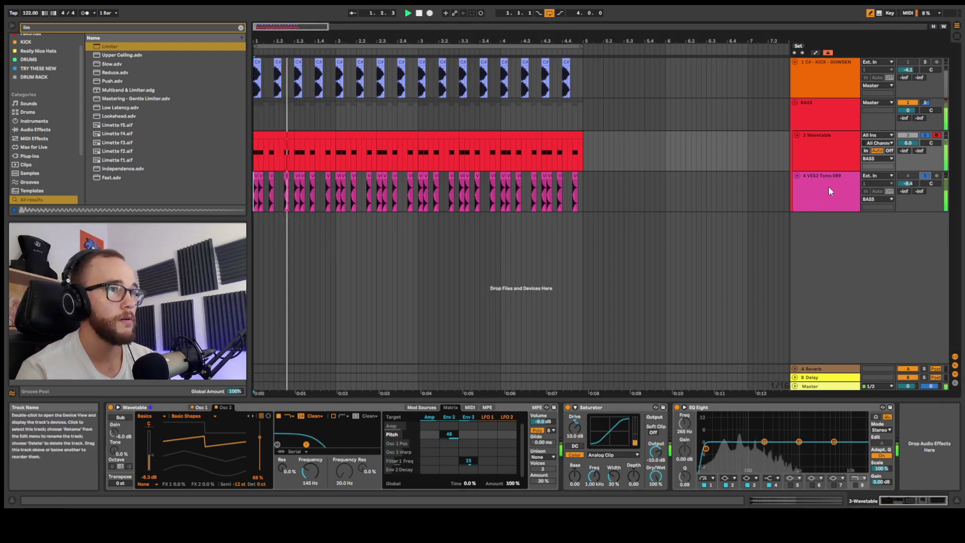
left_click_drag(908, 183, 908, 188)
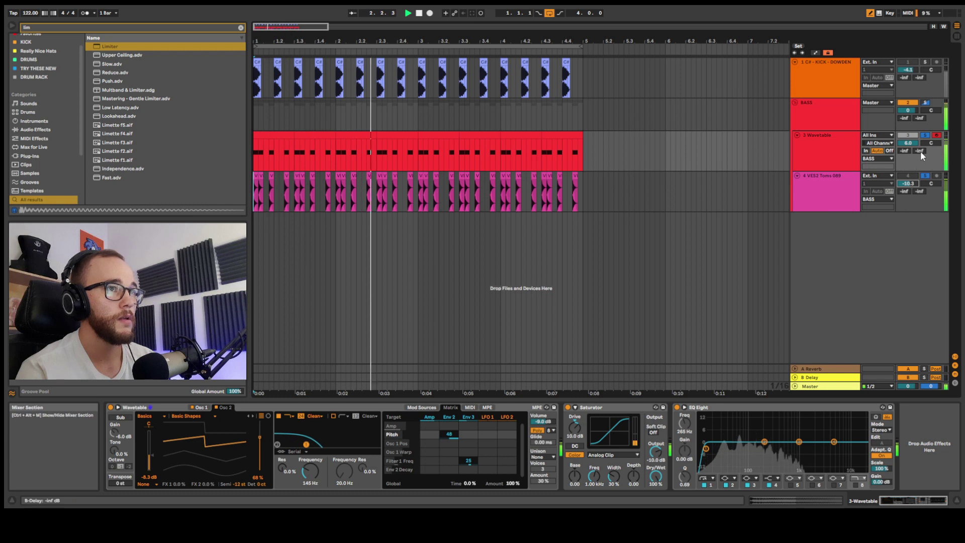
left_click(925, 135)
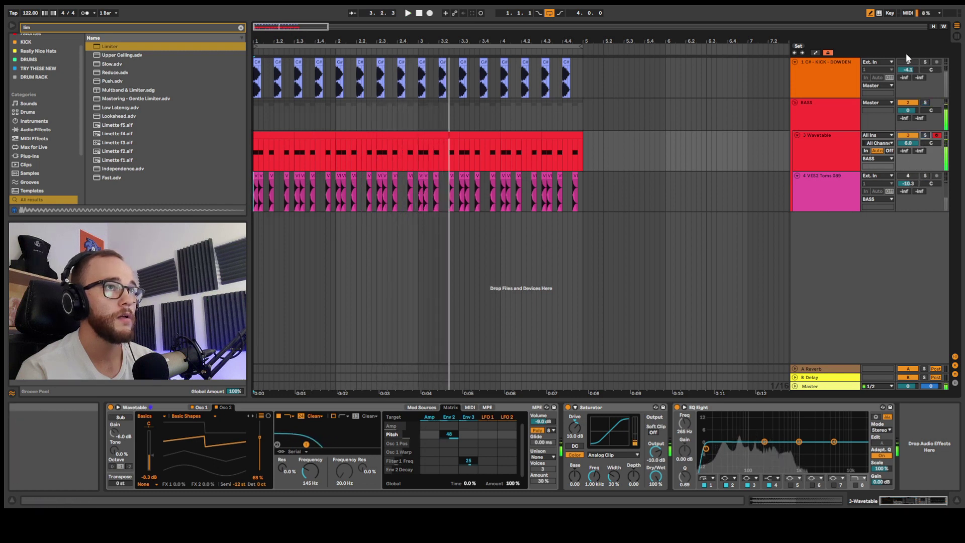
Reactivate the tom and kick tracks and replay the full loop
left_click(907, 175)
left_click(908, 62)
key("space")
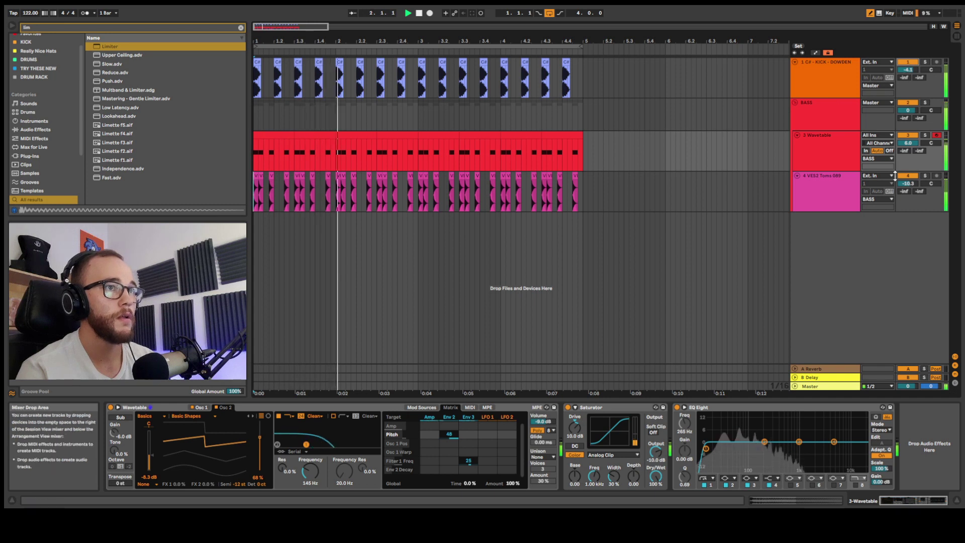
Try the tom track at -17.7 dB and listen to the loop with the BASS group's Compressor rack bypassed
mouse_move(914, 183)
left_mouse_down()
mouse_move(914, 192)
mouse_move(908, 185)
left_mouse_up()
left_click(827, 116)
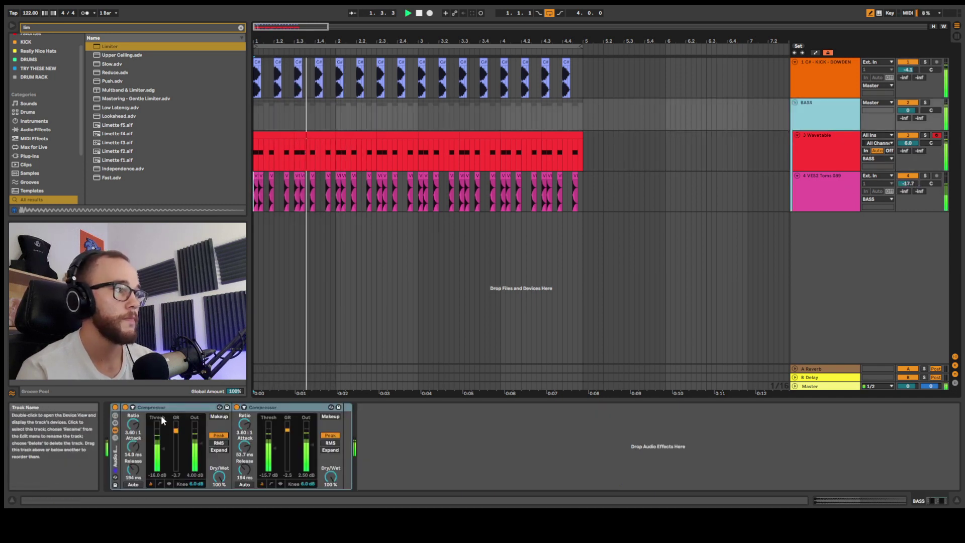
left_click(116, 408)
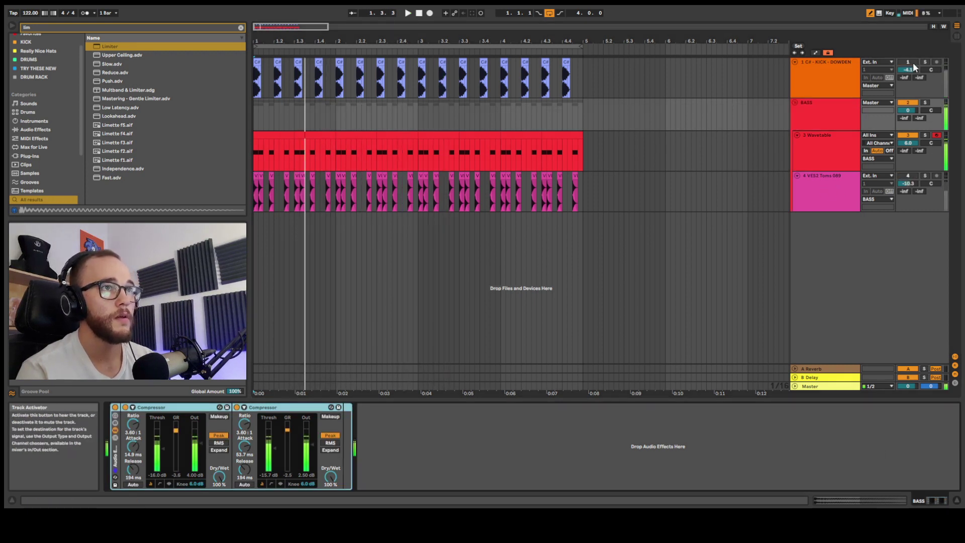
left_click(911, 63)
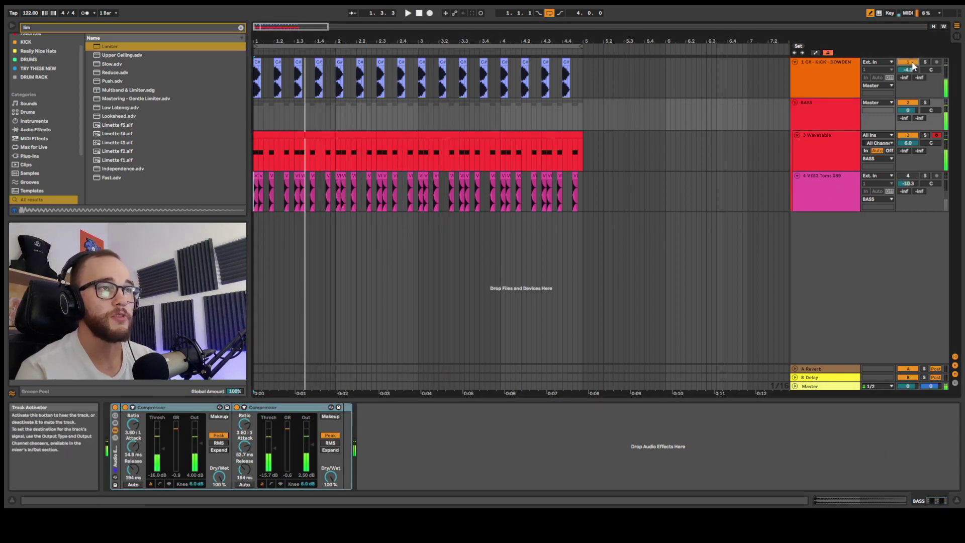
Play the loop with the kick and compare the Wavetable's Env 2 pitch modulation at 48 and at 0
key("space")
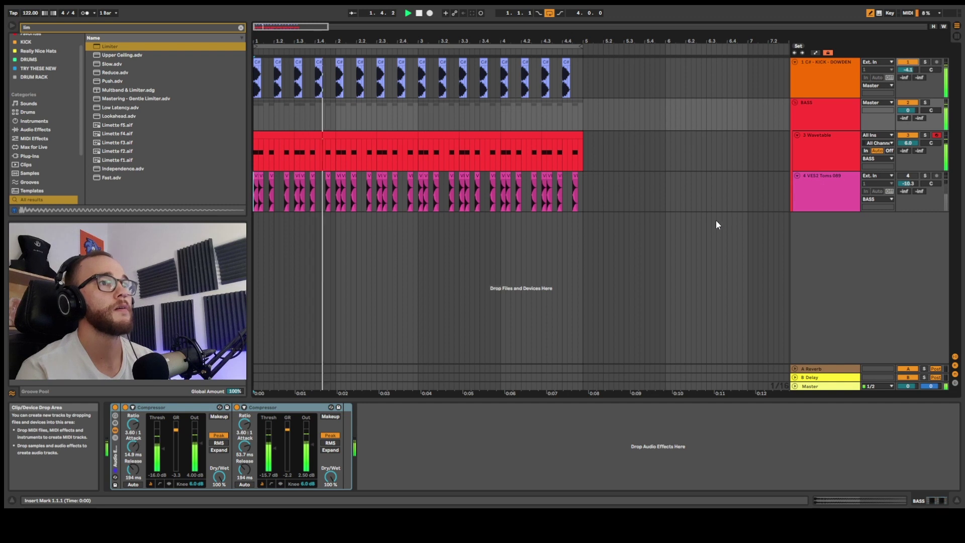
left_click(819, 152)
left_click(433, 417)
left_click_drag(454, 435, 454, 477)
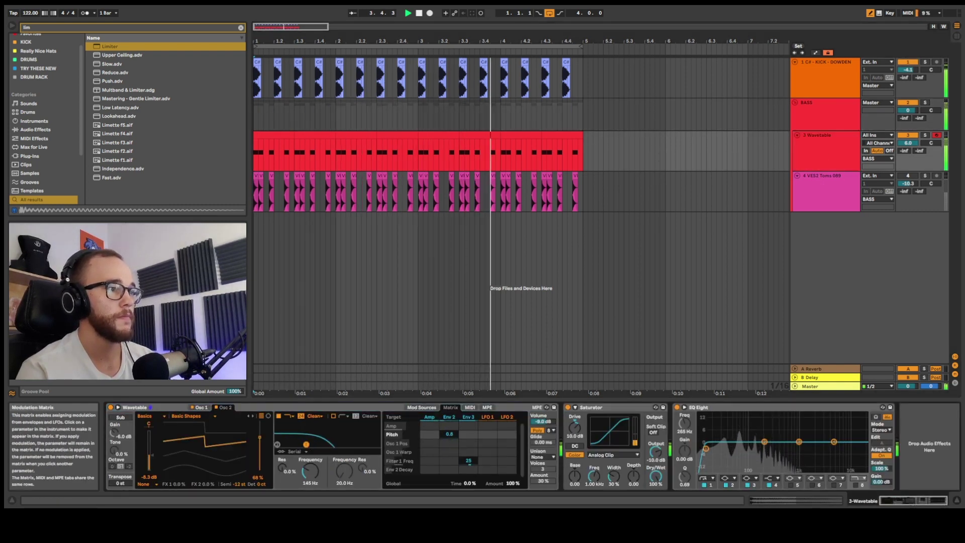
key("ctrl+z")
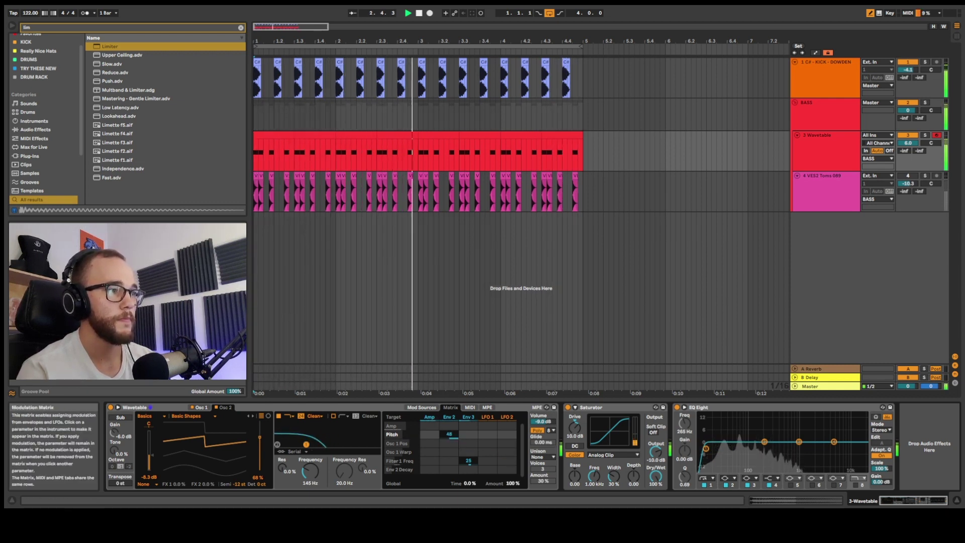
double_click(453, 436)
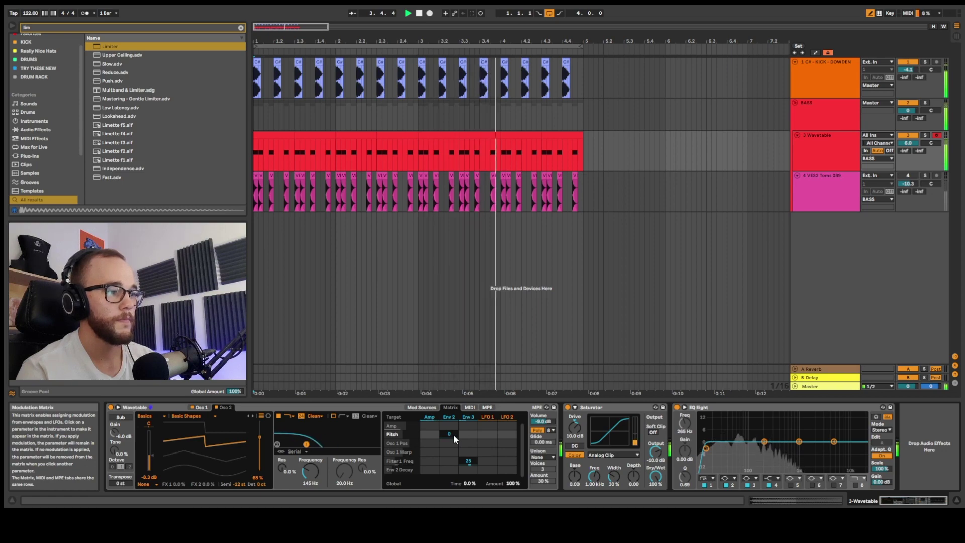